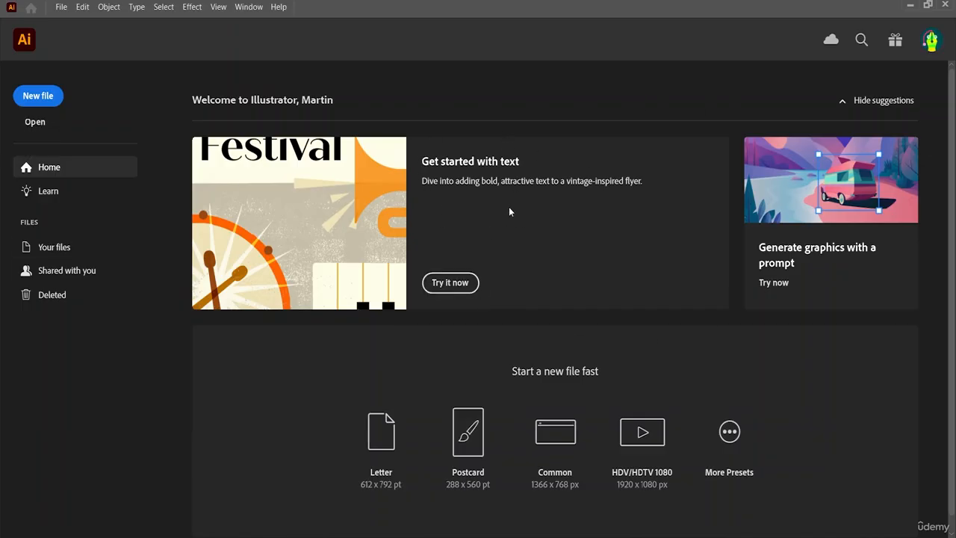
{"action": "left_click", "coordinate": [38, 124]}
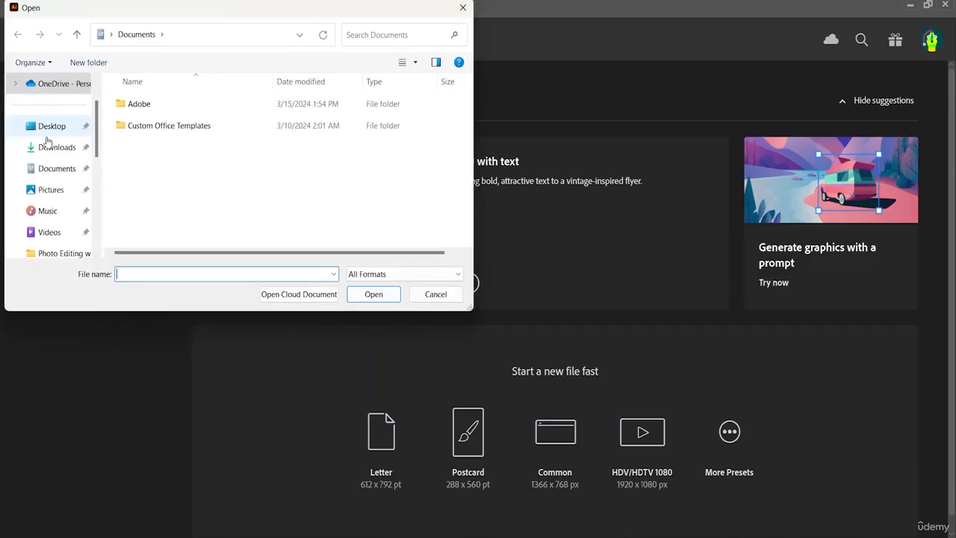
{"action": "left_click", "coordinate": [56, 134]}
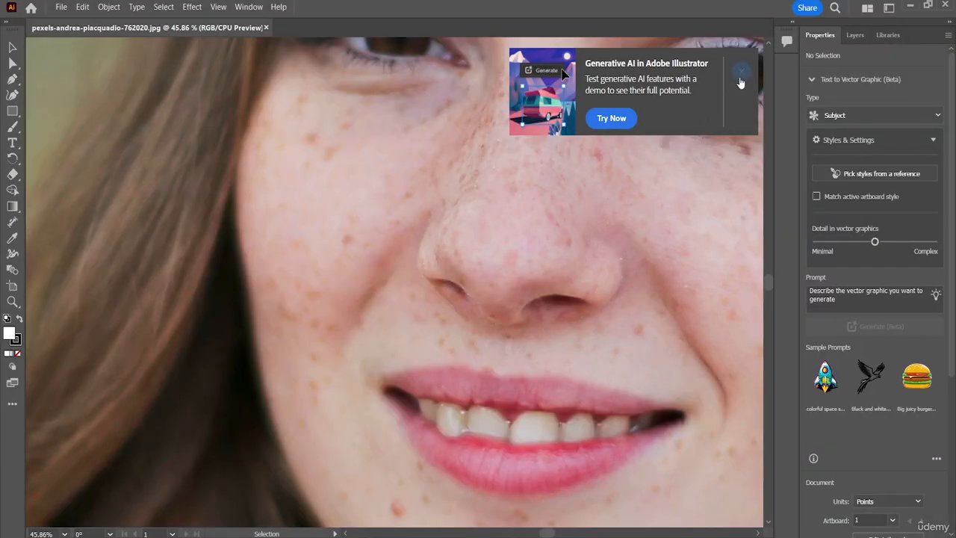
{"action": "left_click", "coordinate": [740, 75]}
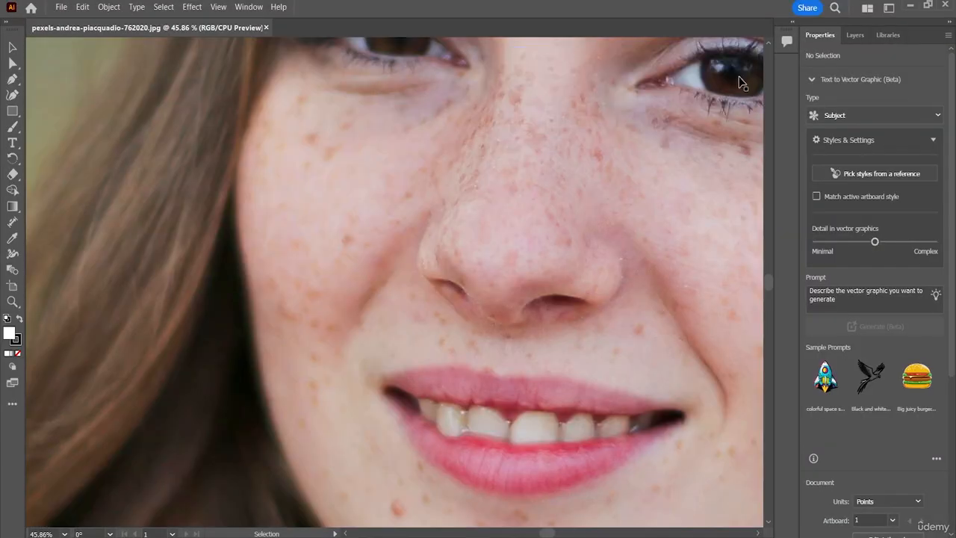
{"action": "left_click", "coordinate": [266, 28]}
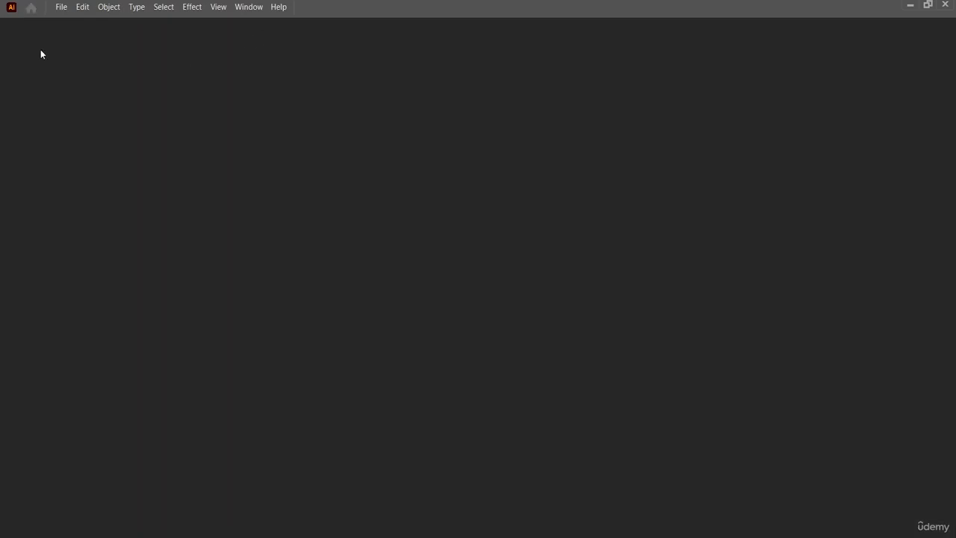
Open the image pexels-athena-1758144 and select the whole photo of the woman on the road.
{"action": "left_click", "coordinate": [35, 121]}
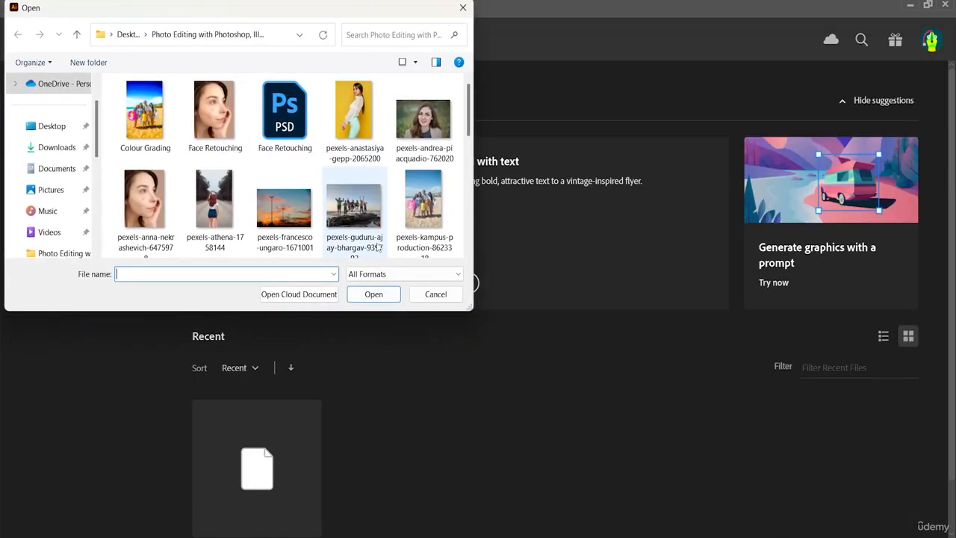
{"action": "left_click", "coordinate": [221, 216]}
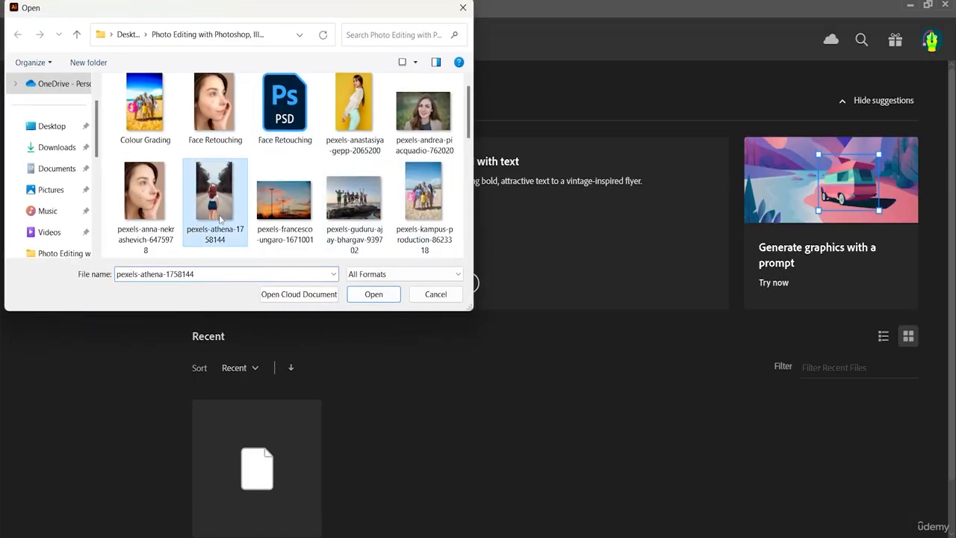
{"action": "left_click", "coordinate": [373, 295]}
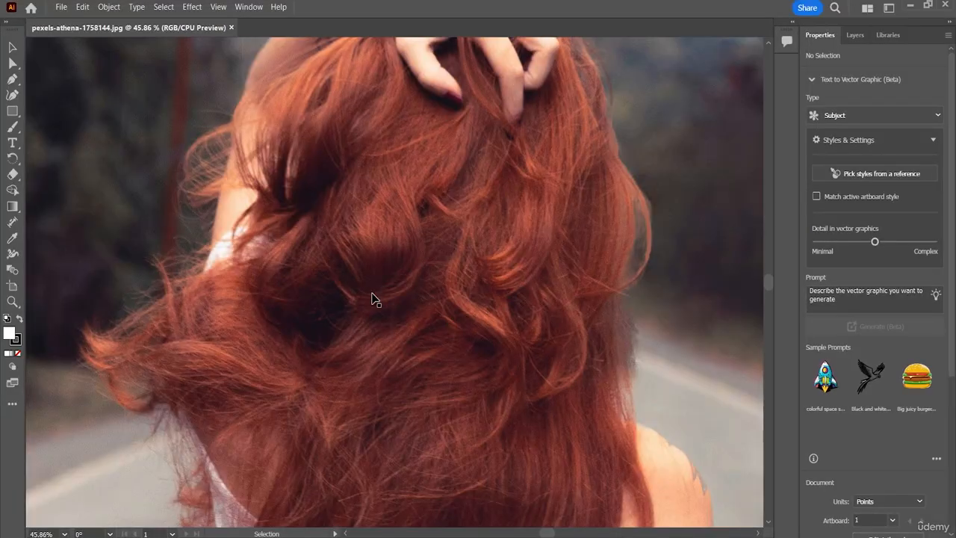
{"action": "key", "text": "a"}
{"action": "key", "text": "ctrl+minus"}
{"action": "key", "text": "ctrl+minus"}
{"action": "key", "text": "ctrl+minus"}
{"action": "key", "text": "ctrl+minus"}
{"action": "key", "text": "ctrl+minus"}
{"action": "key", "text": "ctrl+minus"}
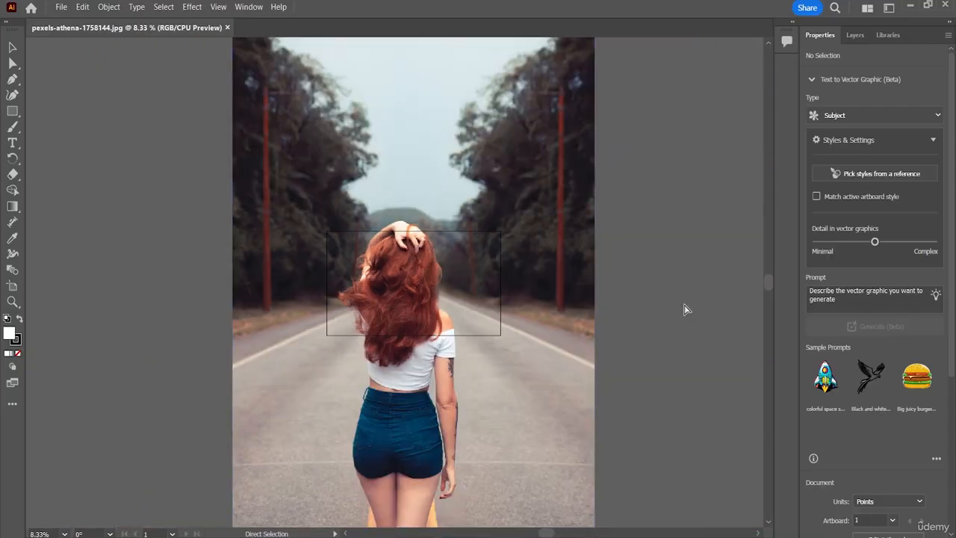
{"action": "key", "text": "v"}
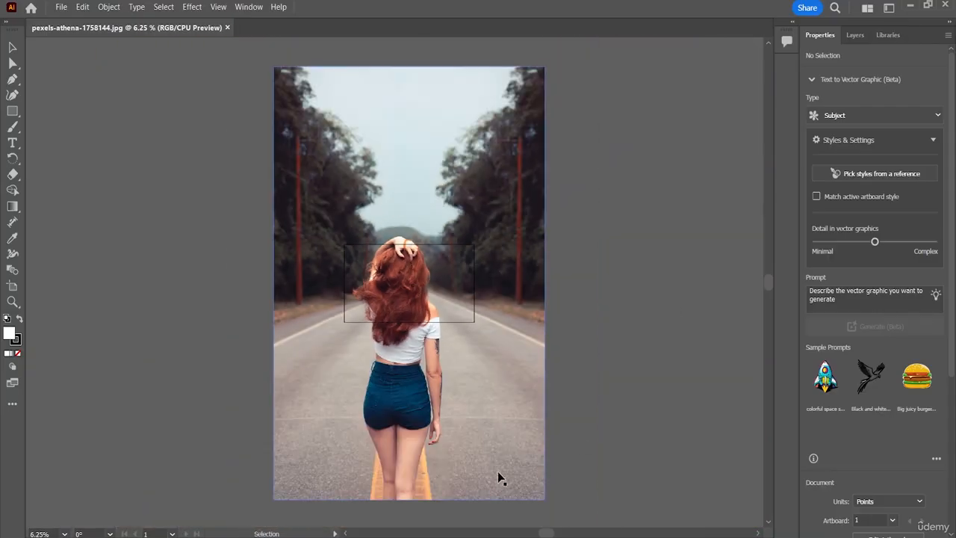
{"action": "left_click", "coordinate": [499, 446]}
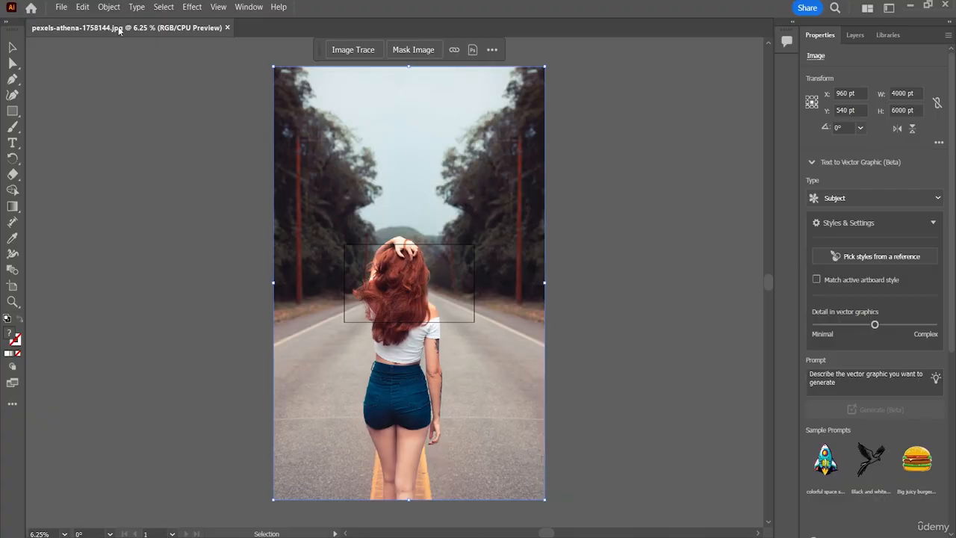
Create a new document measured in inches, 20 in wide and 30 in high.
{"action": "left_click", "coordinate": [58, 8]}
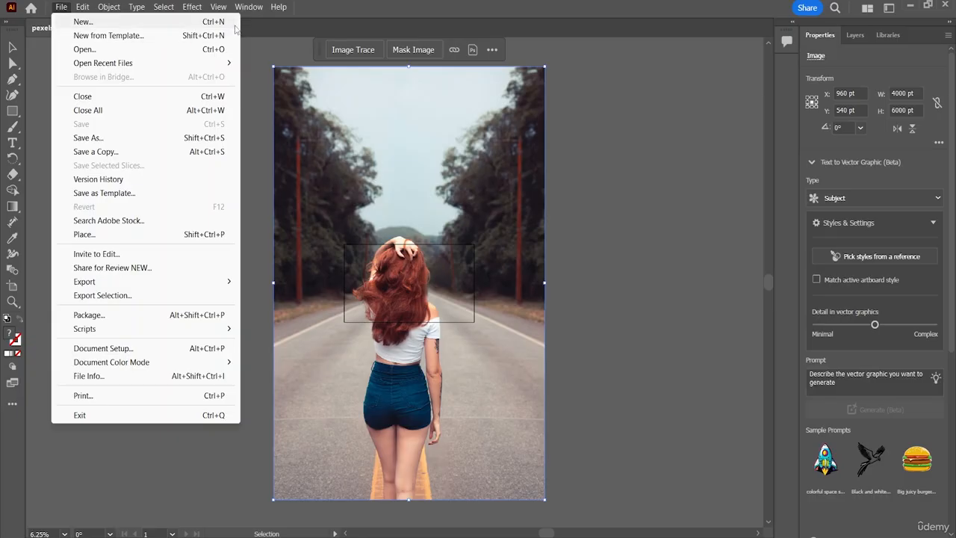
{"action": "left_click", "coordinate": [182, 25]}
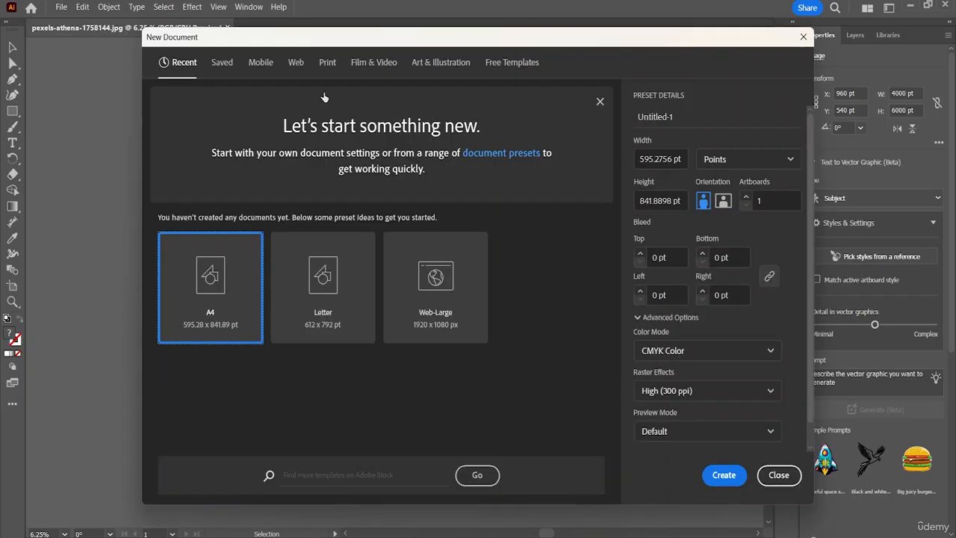
{"action": "left_click", "coordinate": [778, 162]}
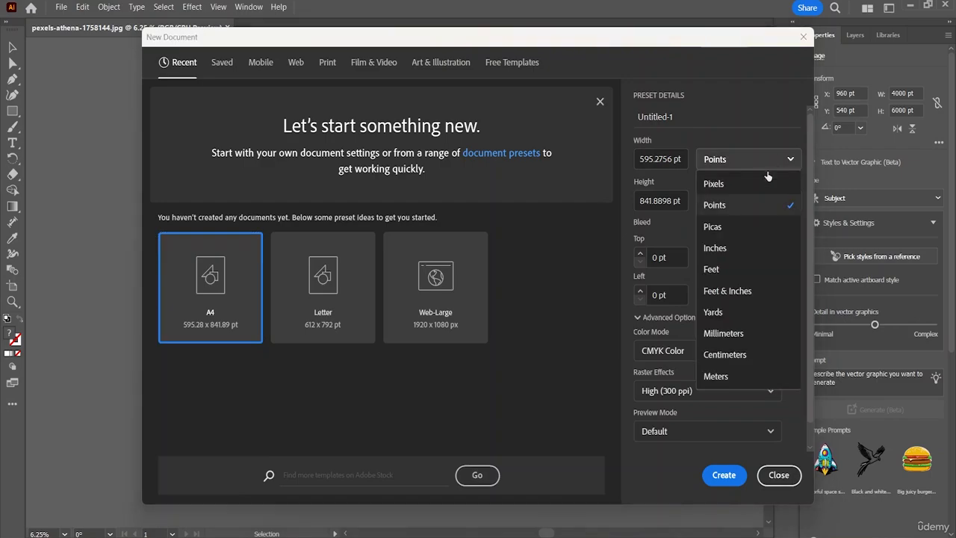
{"action": "left_click", "coordinate": [715, 247]}
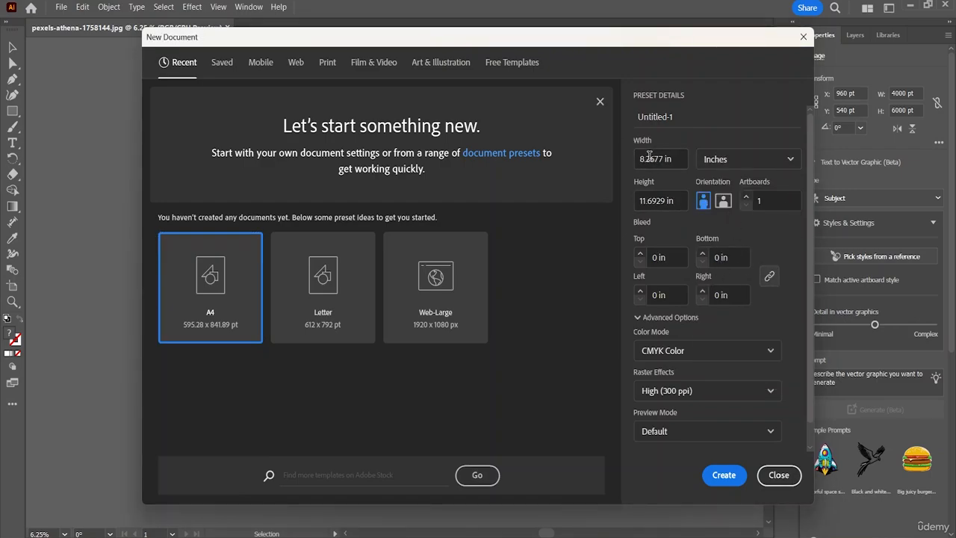
{"action": "left_click", "coordinate": [682, 163]}
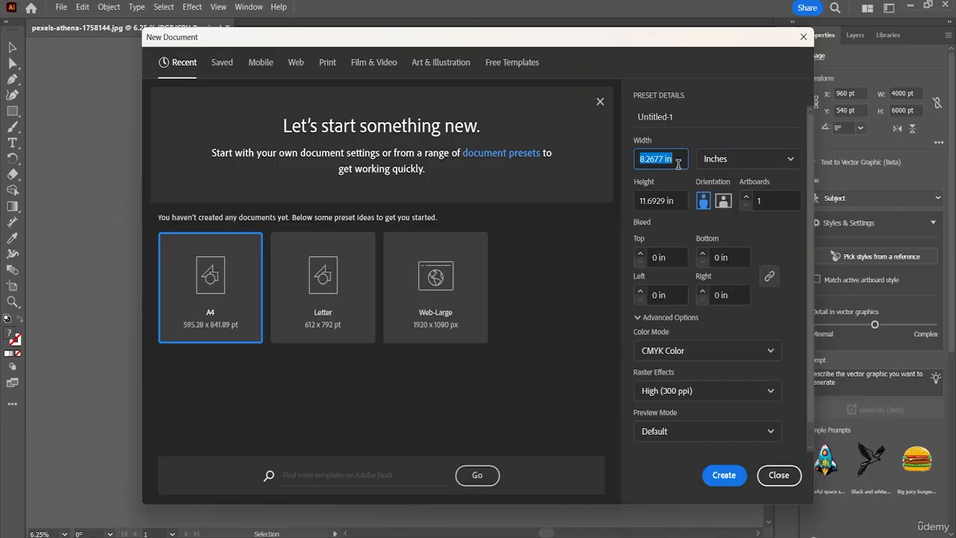
{"action": "type", "text": "20"}
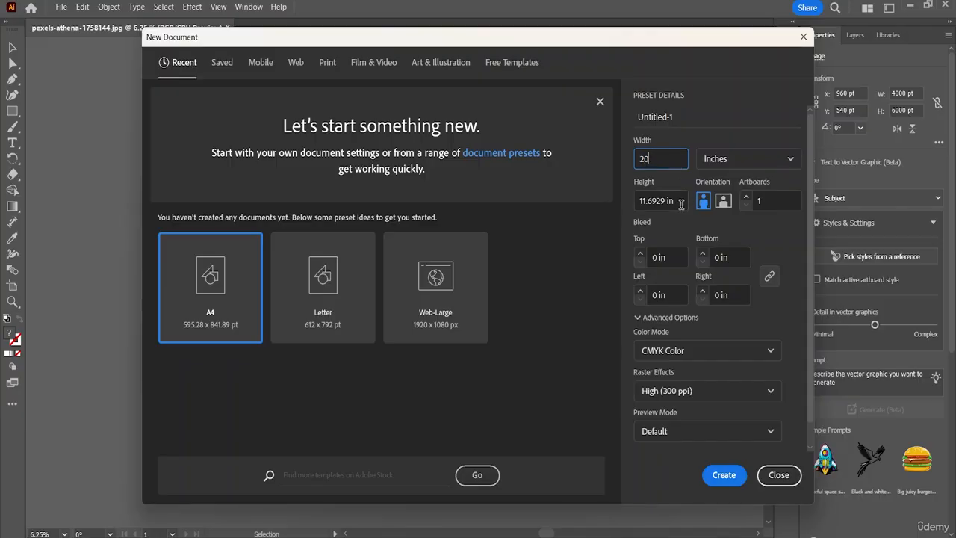
{"action": "left_click", "coordinate": [675, 201]}
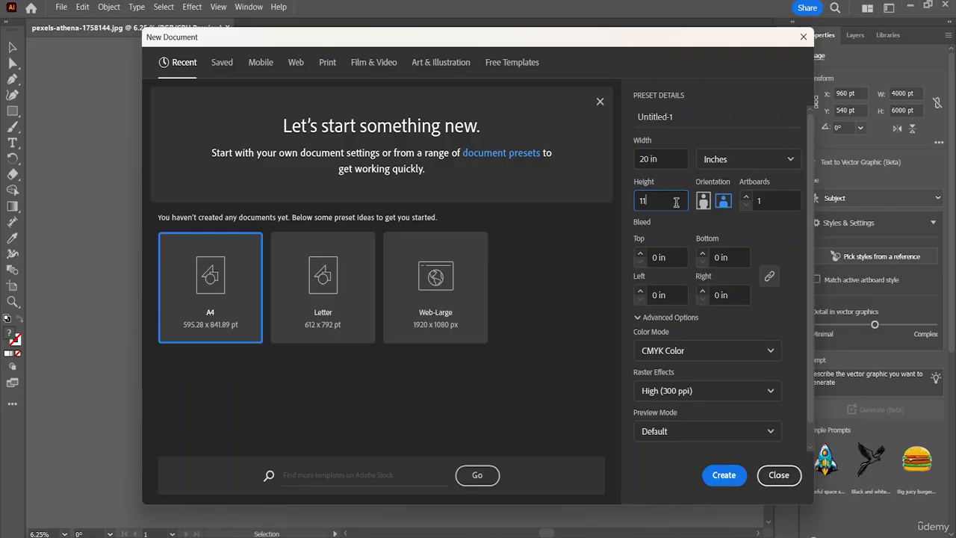
{"action": "type", "text": "30"}
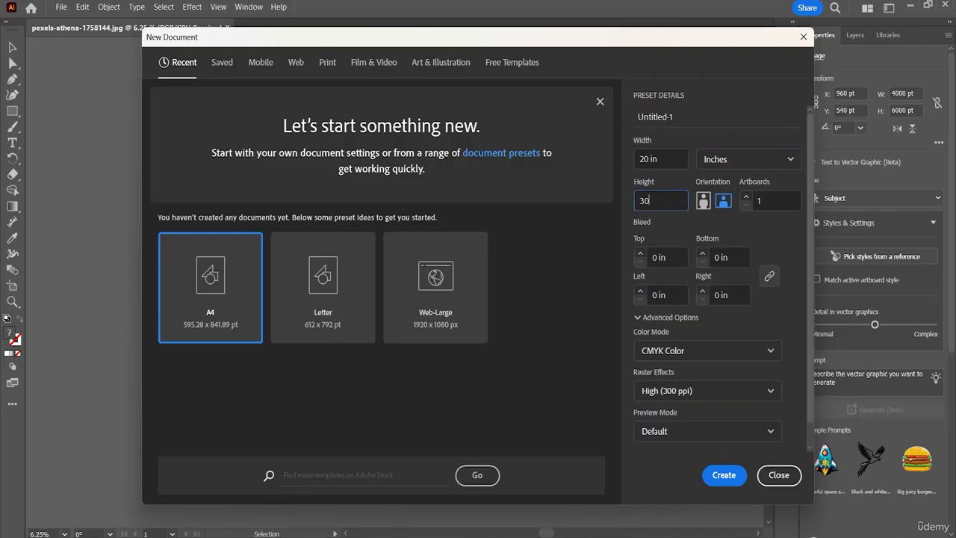
{"action": "left_click", "coordinate": [725, 475]}
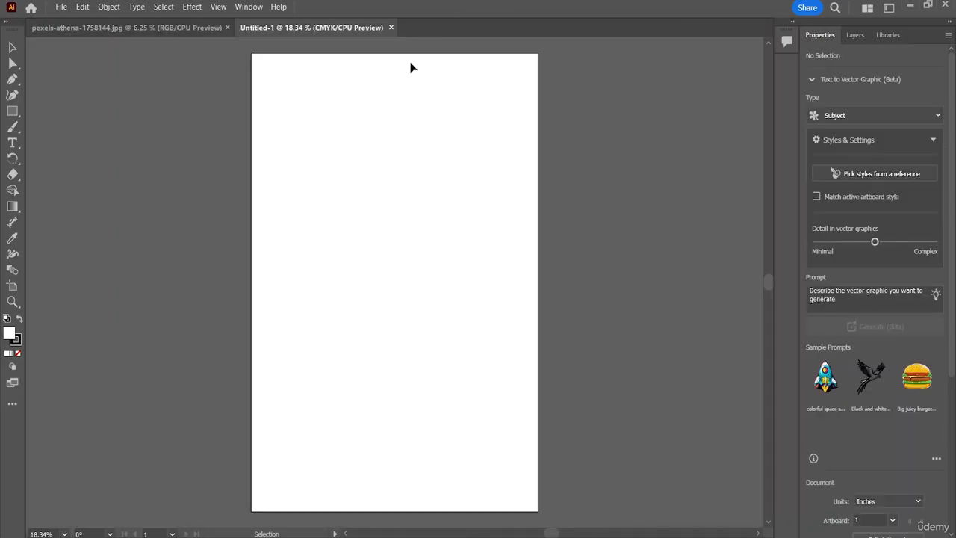
Bring the road photo into the blank document, scale it down to about 21.9 by 32.9 in and position it over the artboard.
{"action": "left_click", "coordinate": [160, 28]}
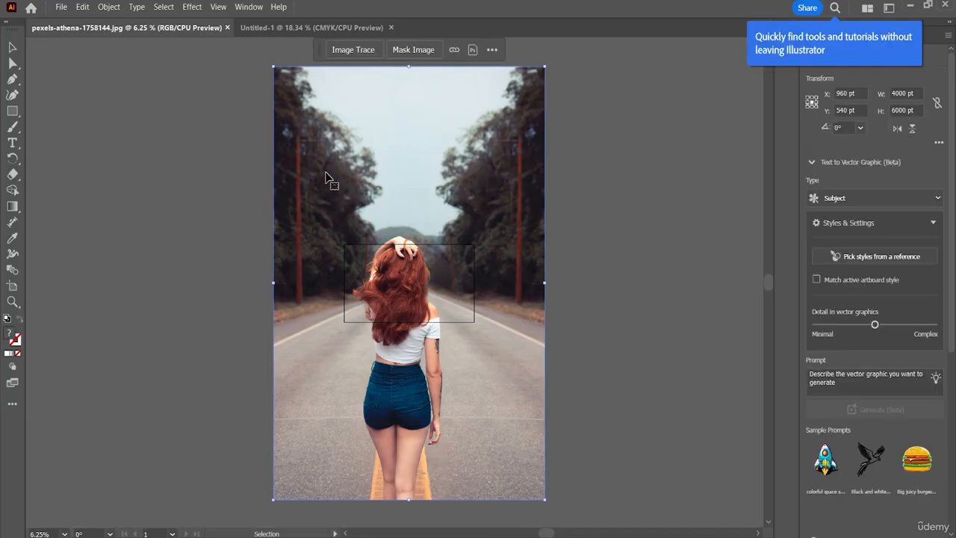
{"action": "left_click_drag", "start_coordinate": [331, 180], "coordinate": [369, 277]}
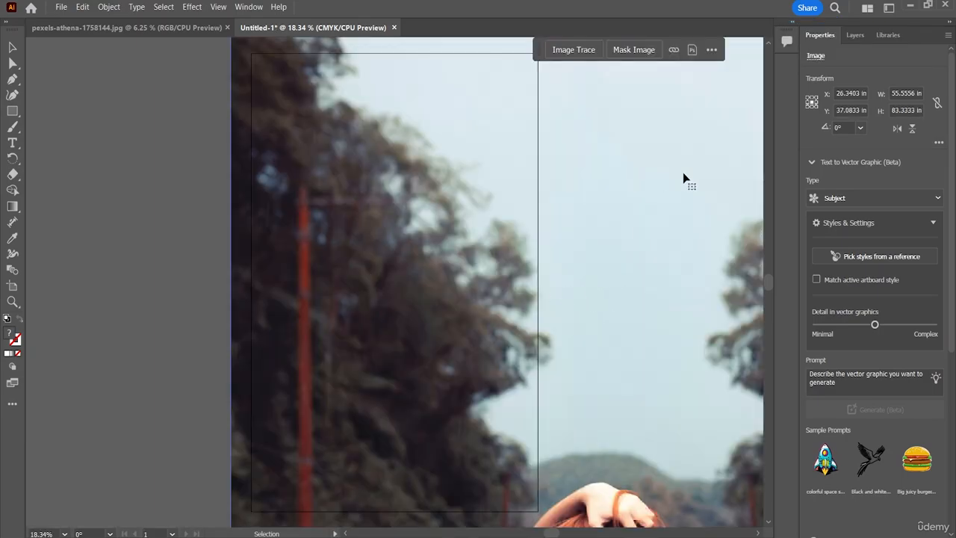
{"action": "key", "text": "ctrl+minus"}
{"action": "key", "text": "ctrl+minus"}
{"action": "key", "text": "ctrl+minus"}
{"action": "key", "text": "ctrl+minus"}
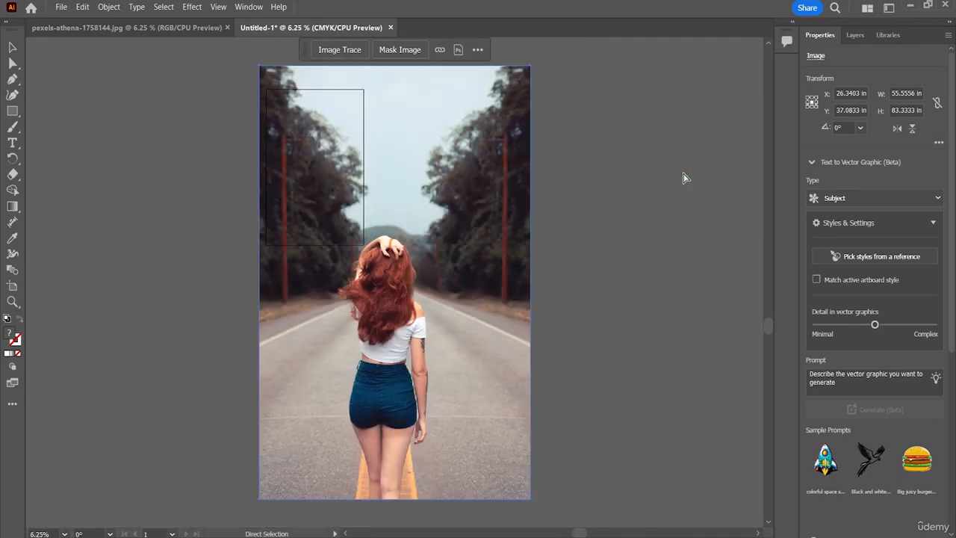
{"action": "key", "text": "v"}
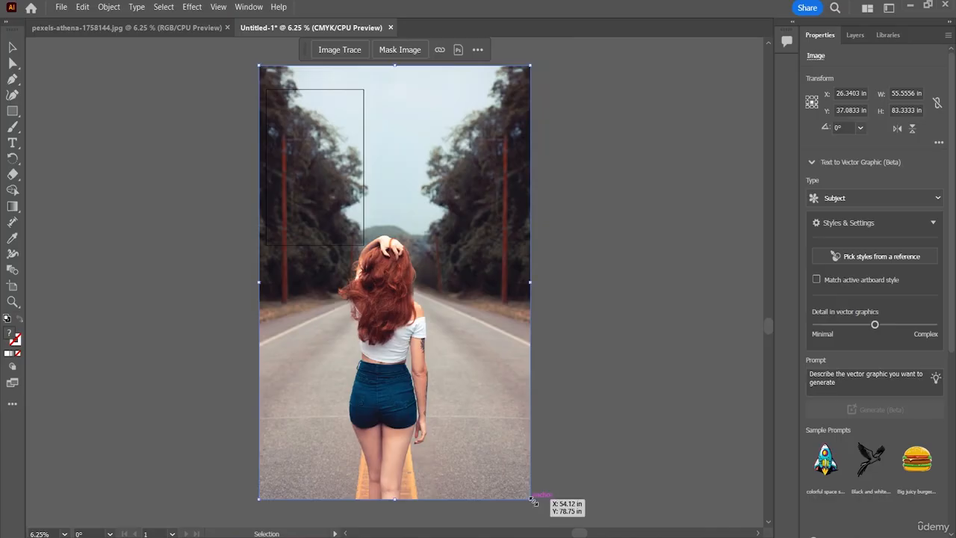
{"action": "left_click_drag", "start_coordinate": [533, 502], "coordinate": [367, 263]}
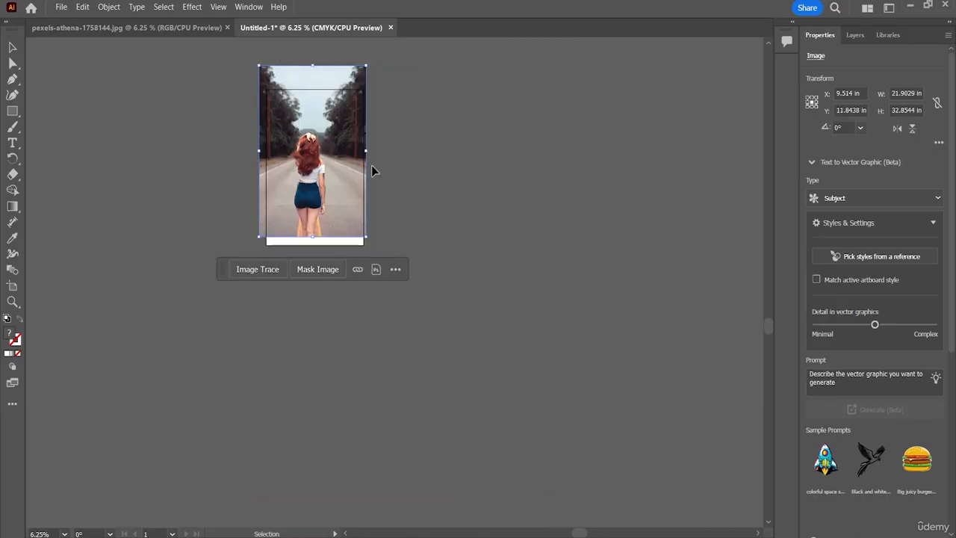
{"action": "left_click_drag", "start_coordinate": [328, 128], "coordinate": [334, 147]}
Adjust the photo's four edges to the artboard borders so that it measures 20 by 30 in.
{"action": "key", "text": "ctrl+plus"}
{"action": "key", "text": "ctrl+plus"}
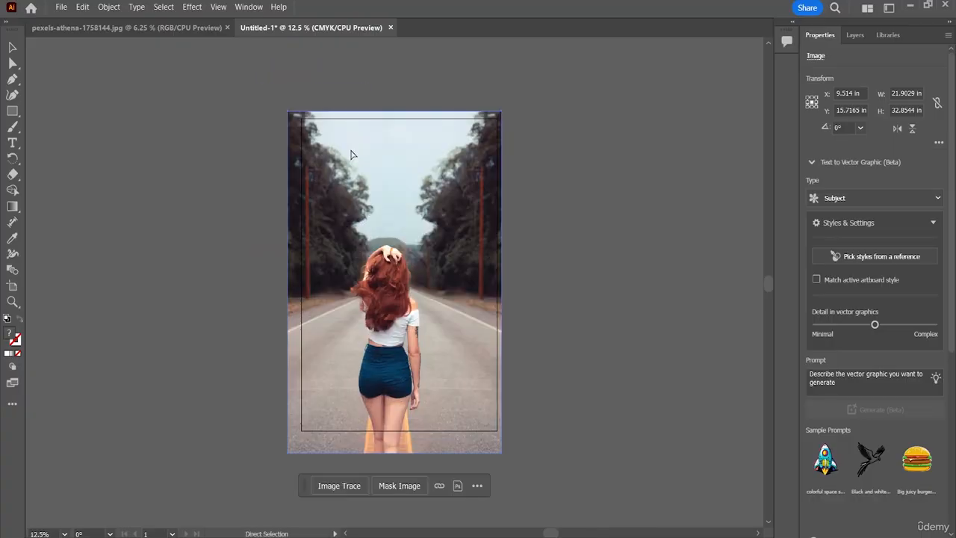
{"action": "key", "text": "ctrl+plus"}
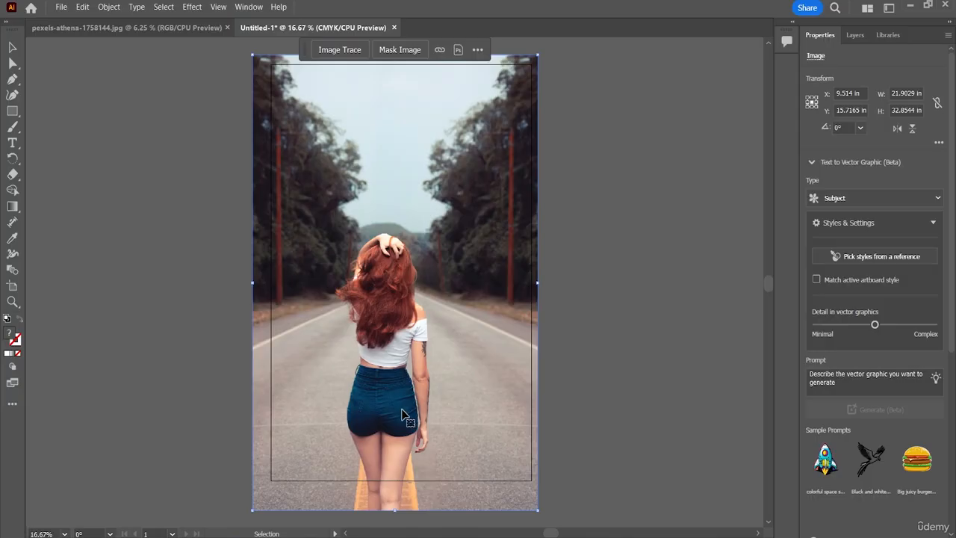
{"action": "left_click_drag", "start_coordinate": [394, 510], "coordinate": [388, 481]}
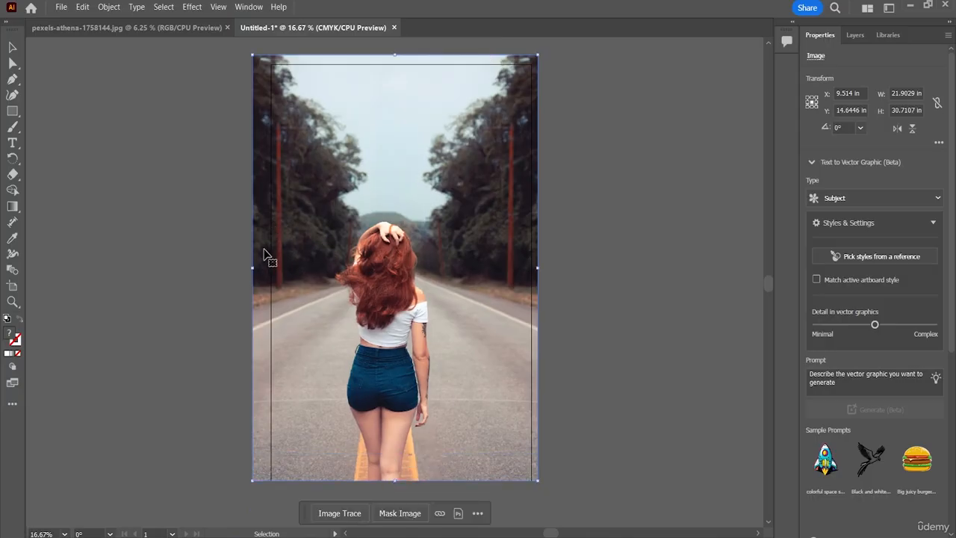
{"action": "left_click_drag", "start_coordinate": [254, 268], "coordinate": [272, 267]}
{"action": "scroll", "coordinate": [452, 90], "scroll_direction": "up", "scroll_amount": 1}
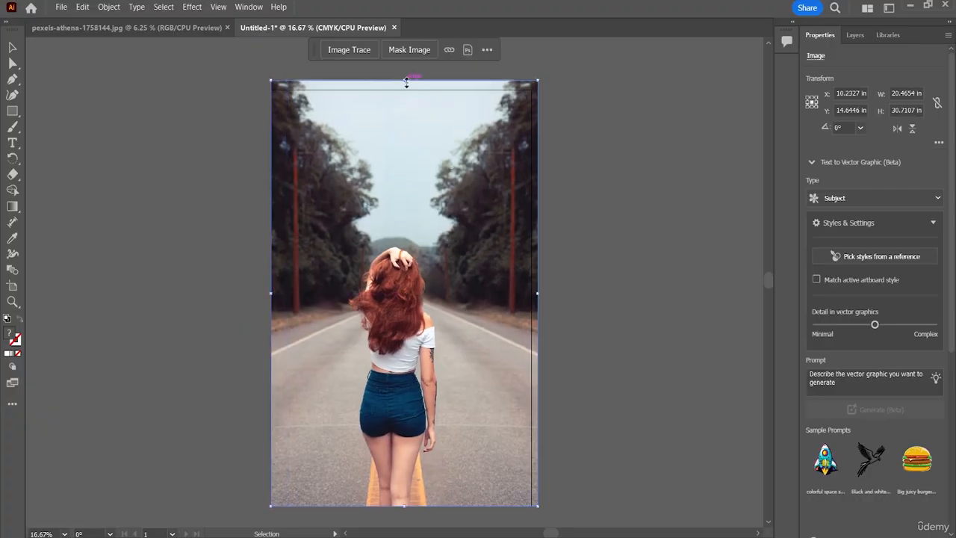
{"action": "left_click_drag", "start_coordinate": [404, 80], "coordinate": [404, 90]}
{"action": "left_click_drag", "start_coordinate": [540, 298], "coordinate": [530, 295]}
{"action": "left_click", "coordinate": [576, 299]}
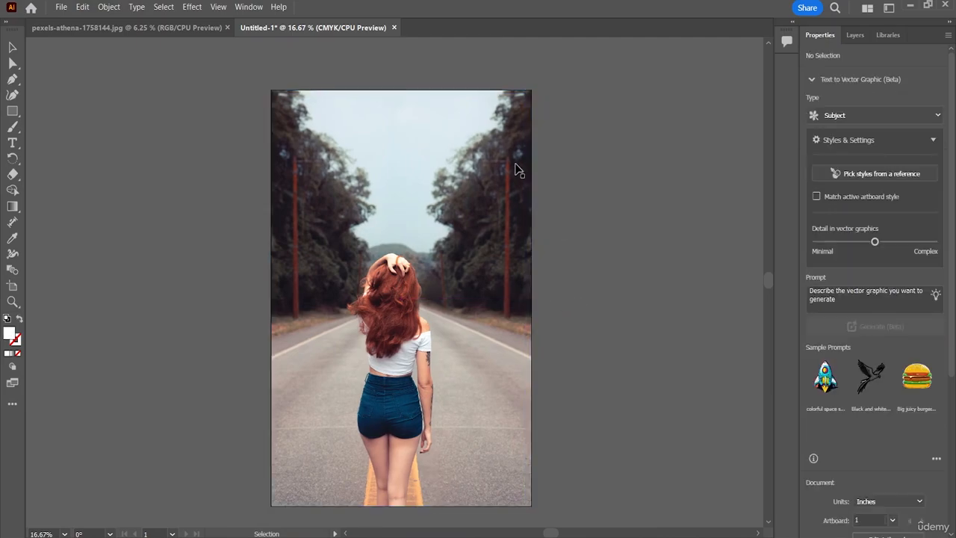
Isolate the photo for editing, select it, and check its layer entry and object properties.
{"action": "left_click", "coordinate": [425, 204]}
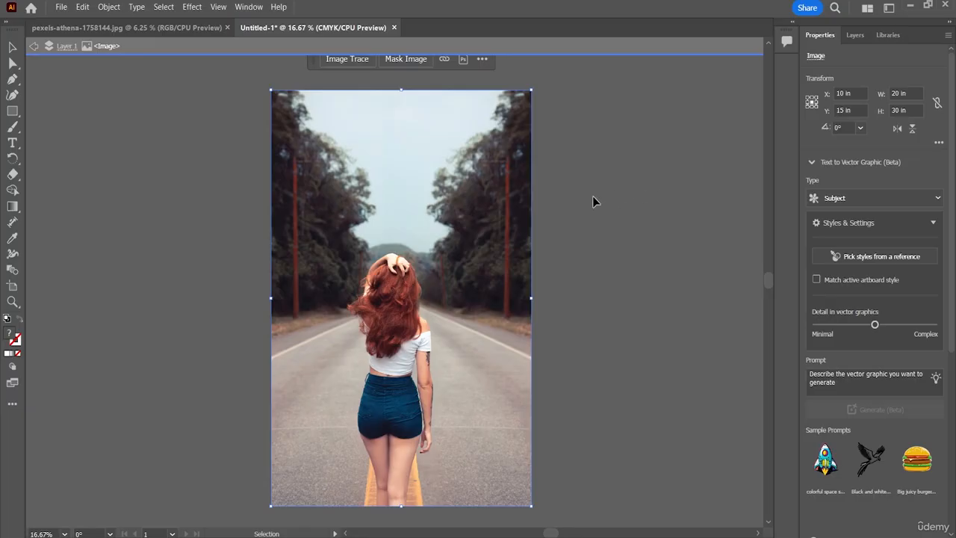
{"action": "left_click", "coordinate": [666, 226]}
{"action": "left_click", "coordinate": [390, 174]}
{"action": "left_click", "coordinate": [851, 38]}
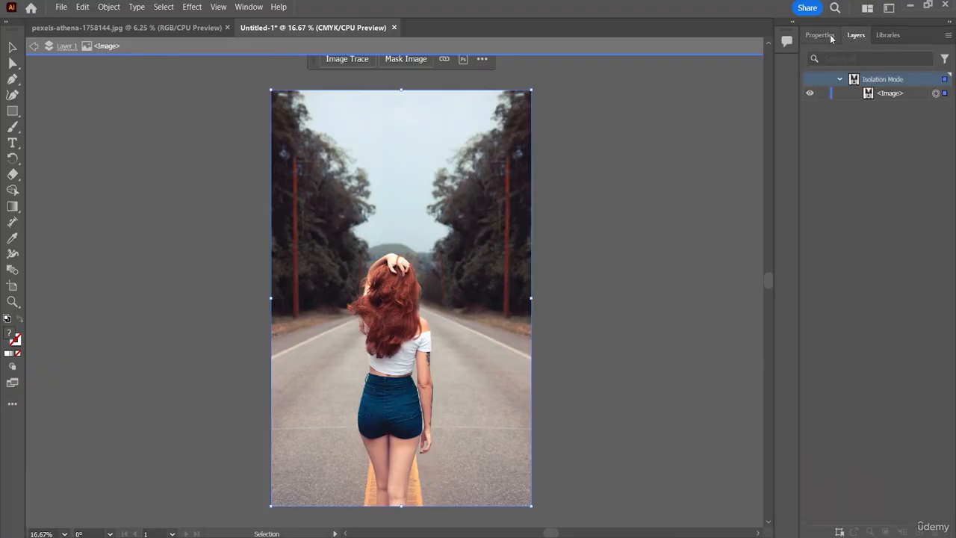
{"action": "left_click", "coordinate": [830, 35]}
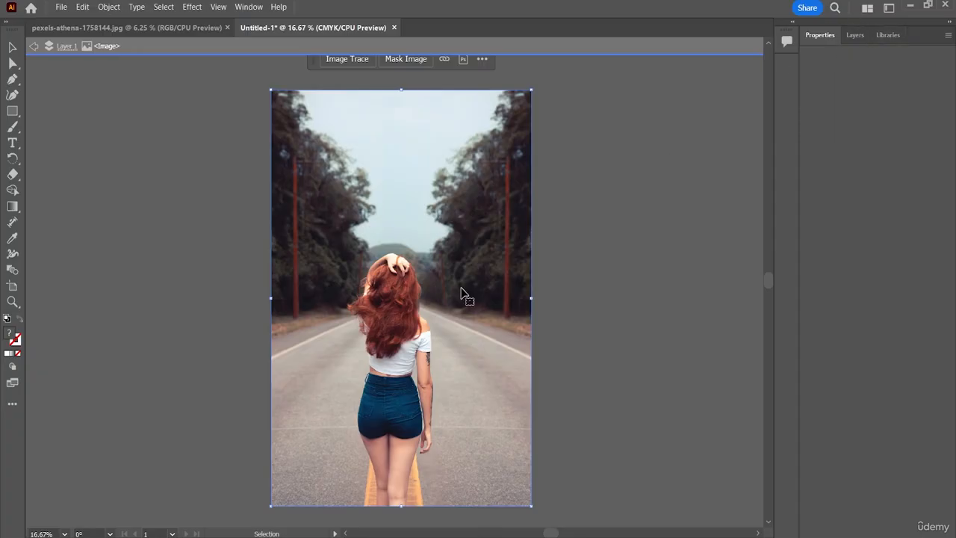
{"action": "left_click", "coordinate": [810, 39]}
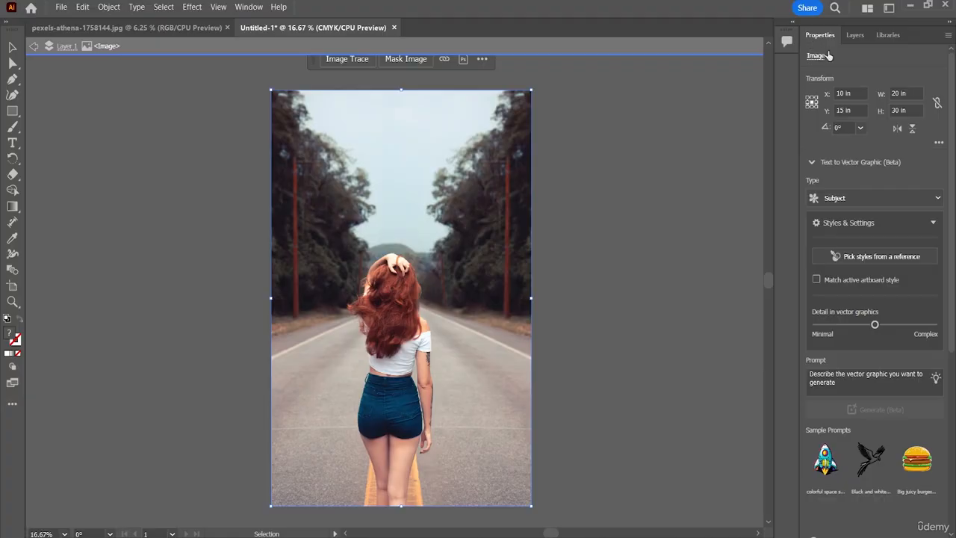
Show the gradient settings beside the photo and choose the linear gradient type for the fill.
{"action": "left_click", "coordinate": [249, 7]}
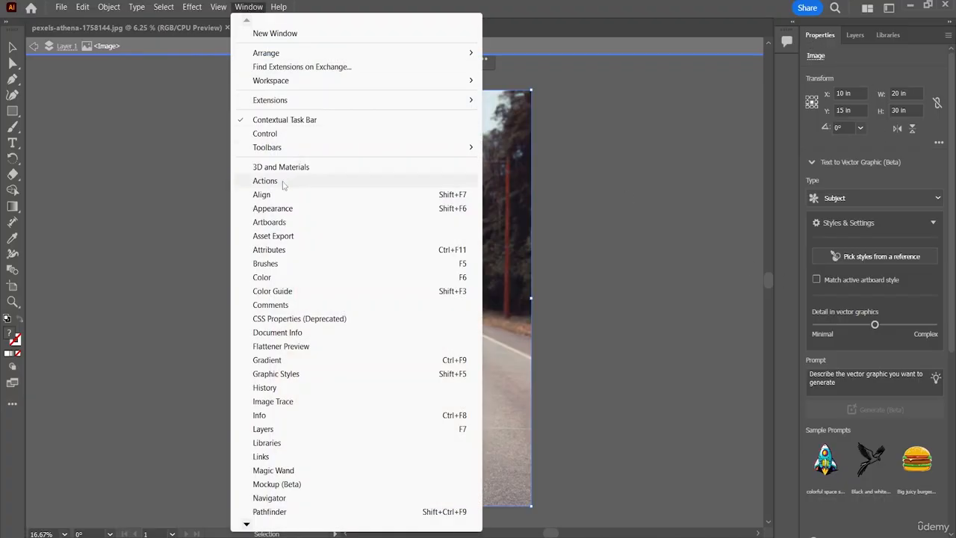
{"action": "left_click", "coordinate": [272, 364]}
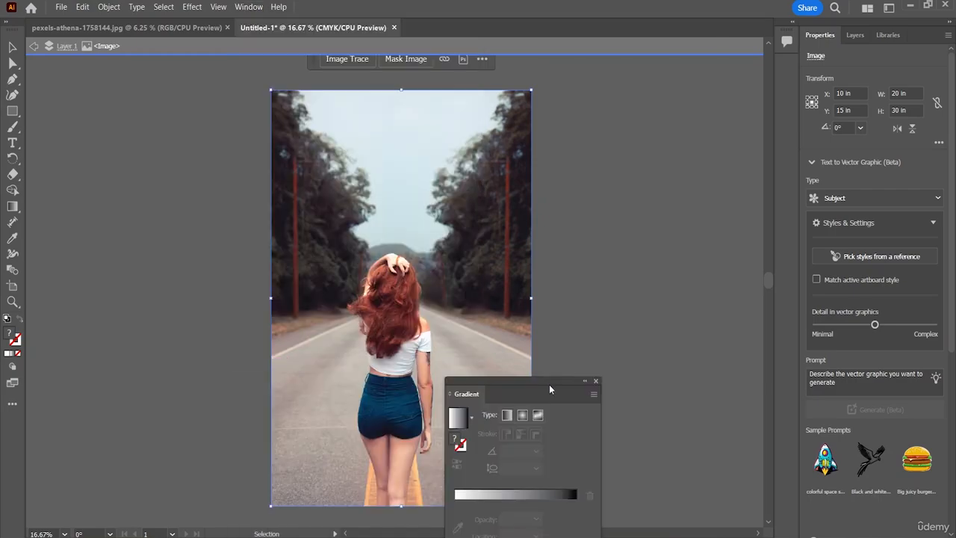
{"action": "left_click_drag", "start_coordinate": [529, 395], "coordinate": [720, 158]}
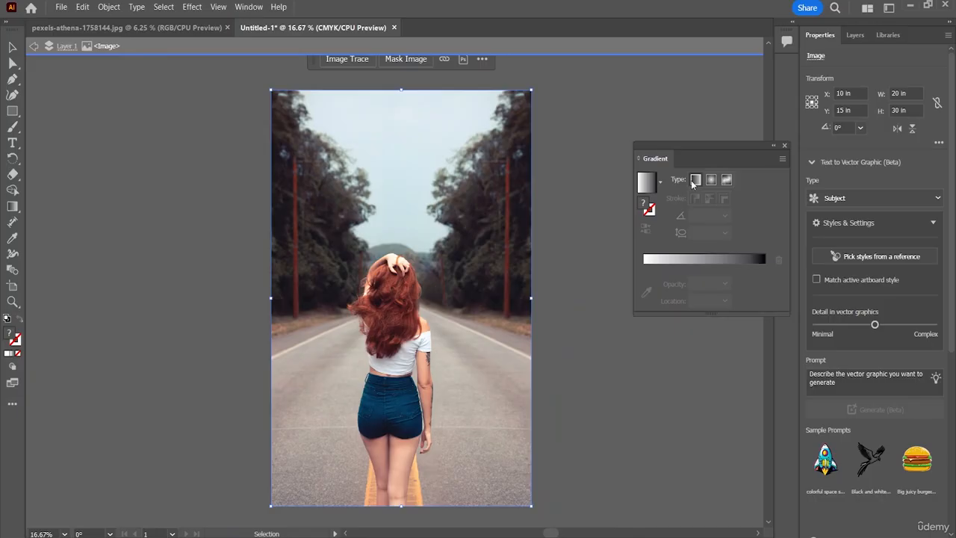
{"action": "left_click", "coordinate": [693, 180]}
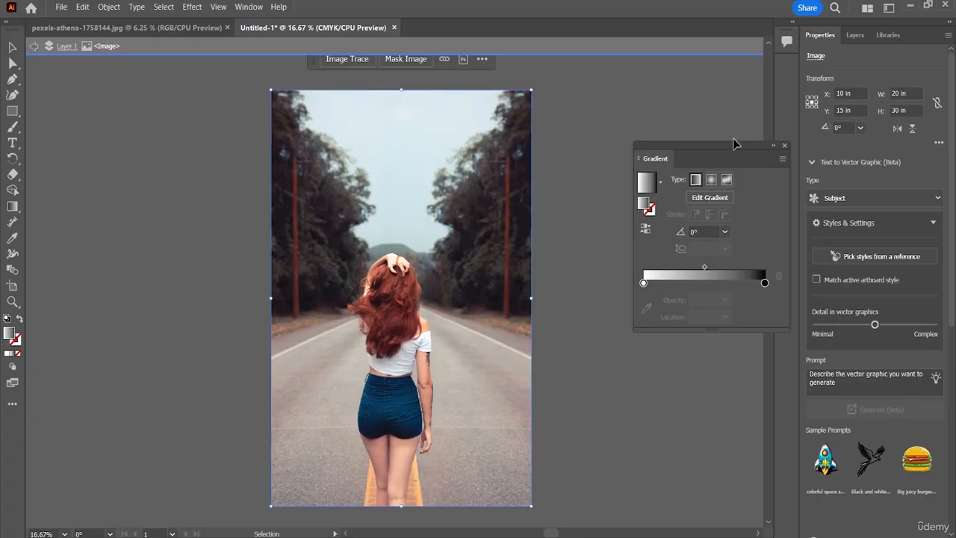
Expand the toolbar to two columns and dock the gradient settings as a collapsed icon.
{"action": "left_click", "coordinate": [6, 33]}
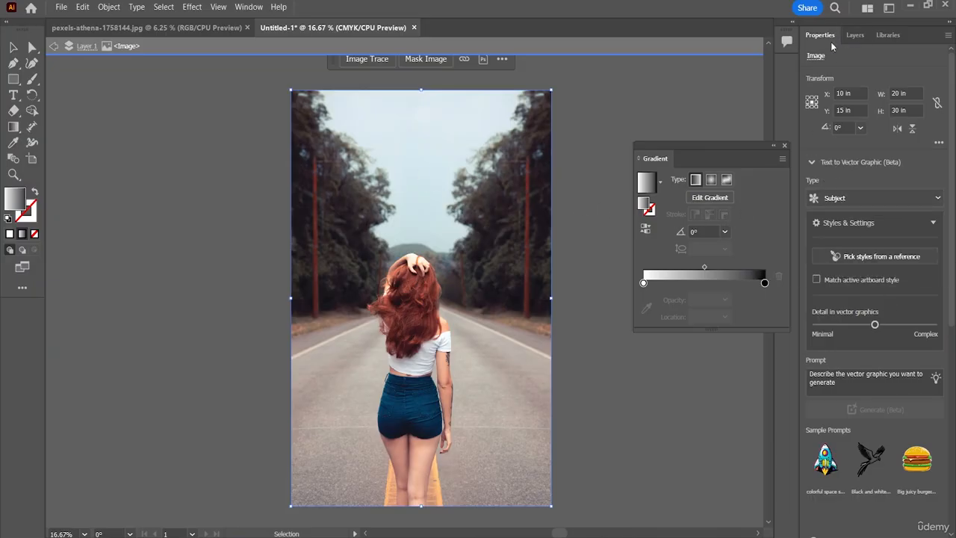
{"action": "left_click_drag", "start_coordinate": [730, 148], "coordinate": [791, 68]}
{"action": "left_click", "coordinate": [249, 7]}
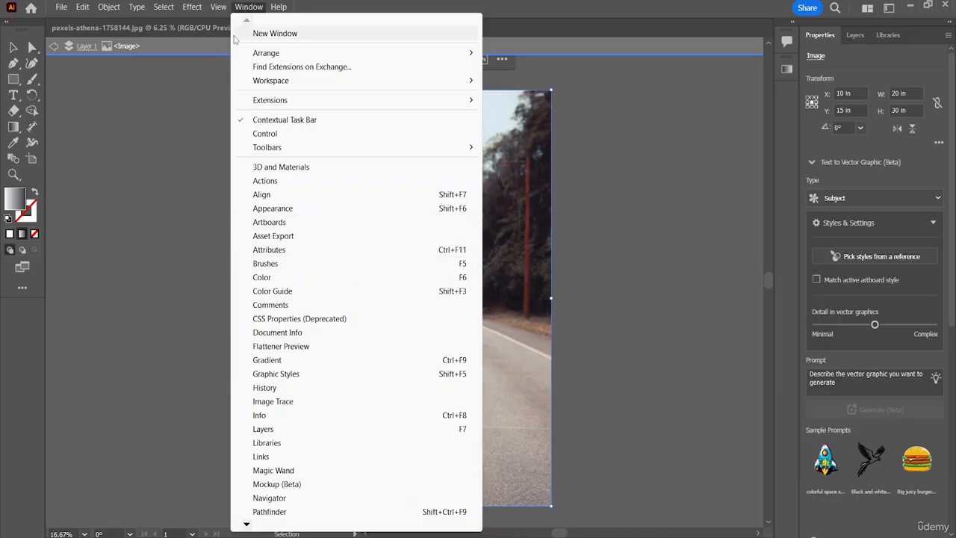
{"action": "mouse_move", "coordinate": [118, 7]}
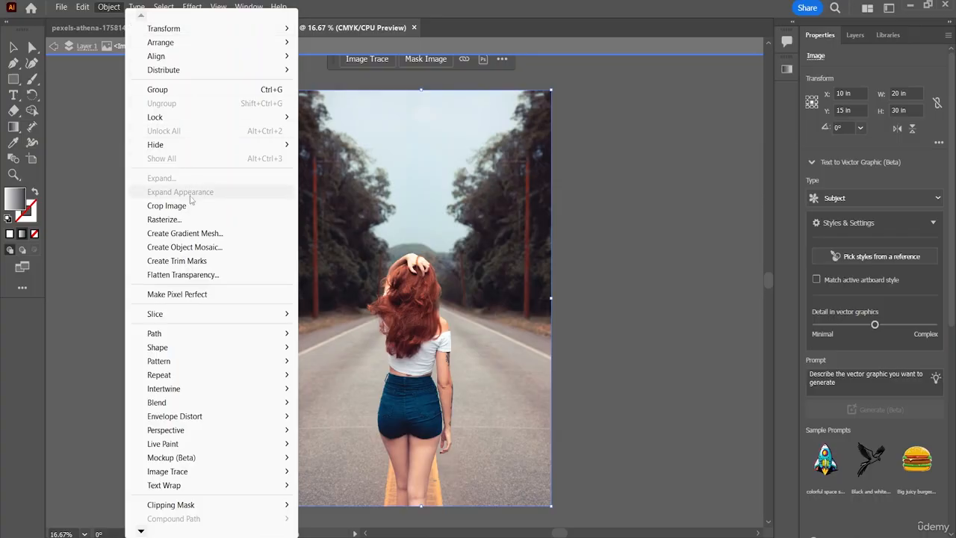
{"action": "mouse_move", "coordinate": [186, 404]}
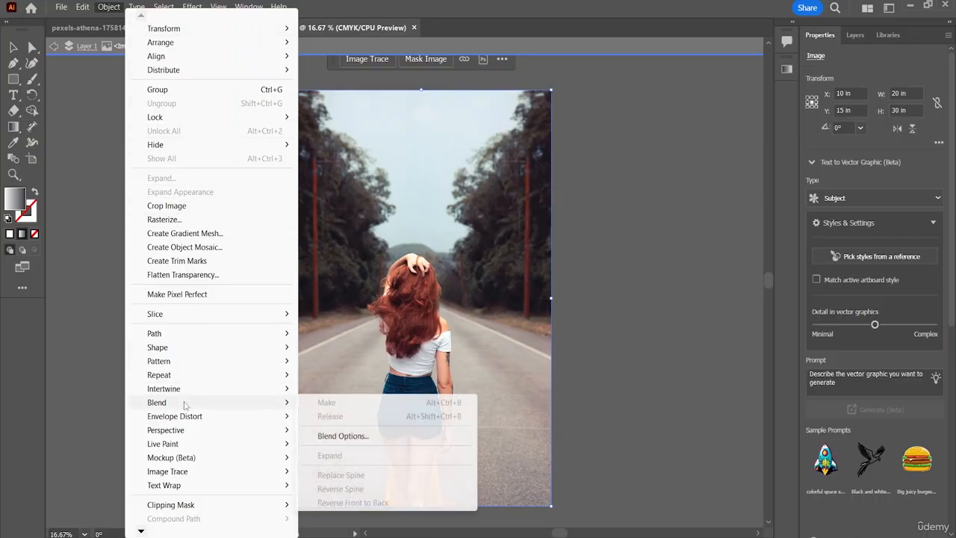
{"action": "left_click", "coordinate": [354, 440]}
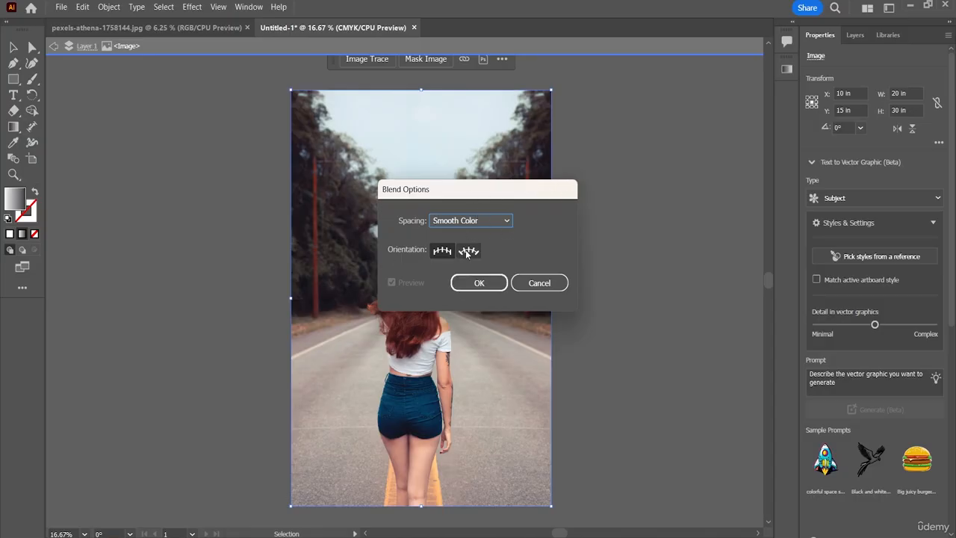
{"action": "left_click", "coordinate": [541, 283]}
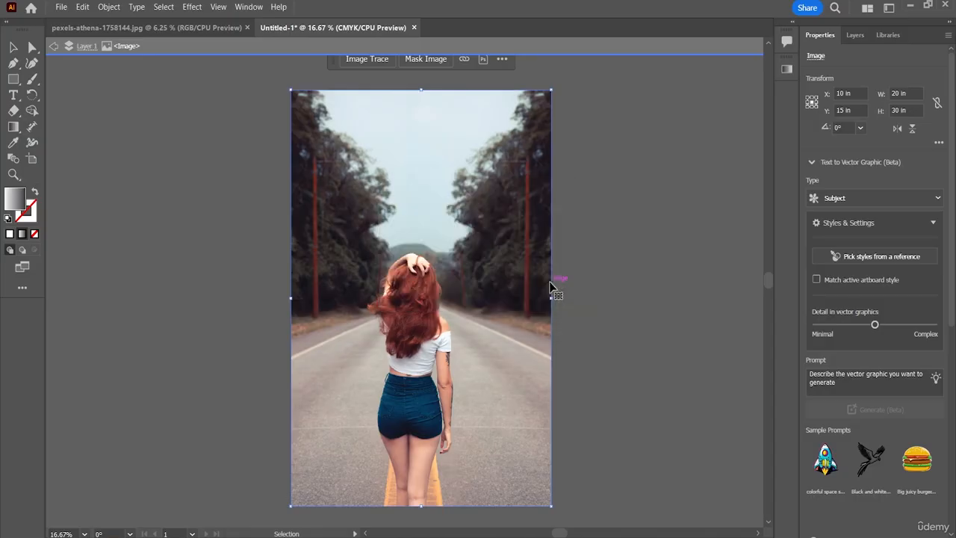
Deselect the photo and draw a rectangle about 20 by 29.8 in over the whole artboard.
{"action": "left_click", "coordinate": [628, 138]}
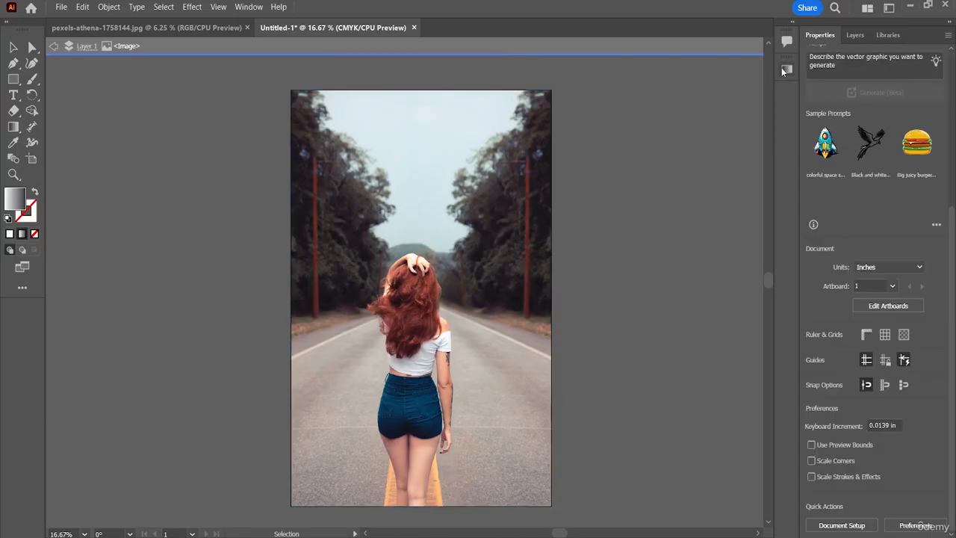
{"action": "left_click", "coordinate": [13, 80]}
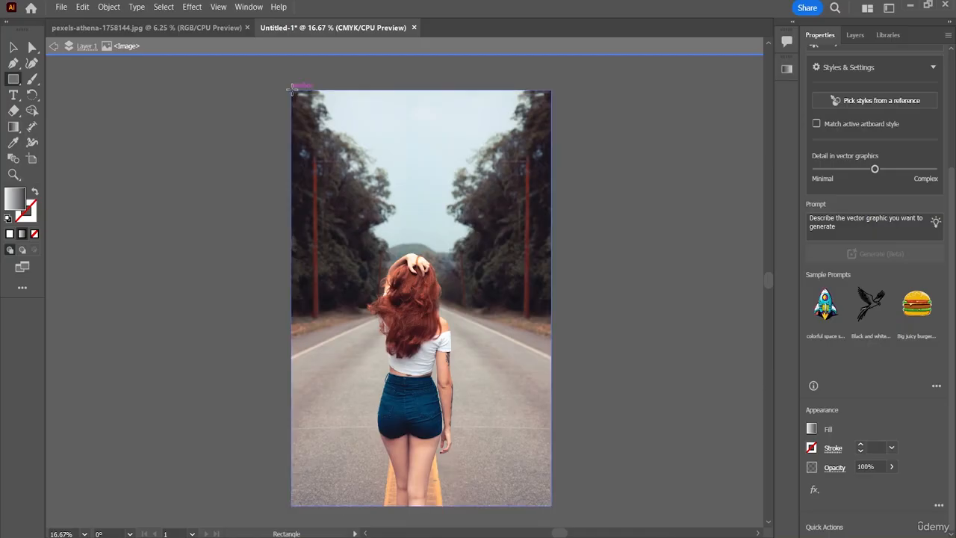
{"action": "left_click_drag", "start_coordinate": [292, 88], "coordinate": [551, 505]}
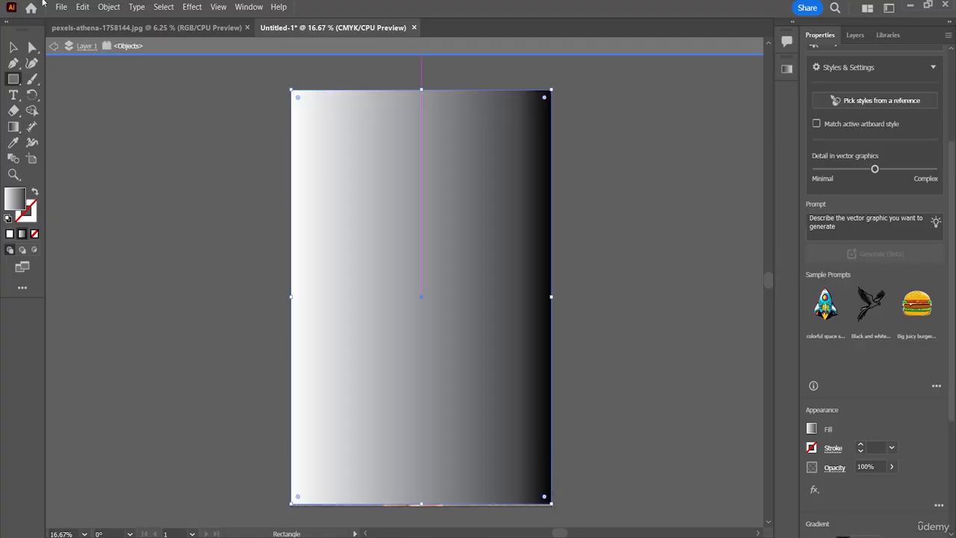
Replace the rectangle's gradient fill with the solid muted red 9E5454.
{"action": "double_click", "coordinate": [14, 200]}
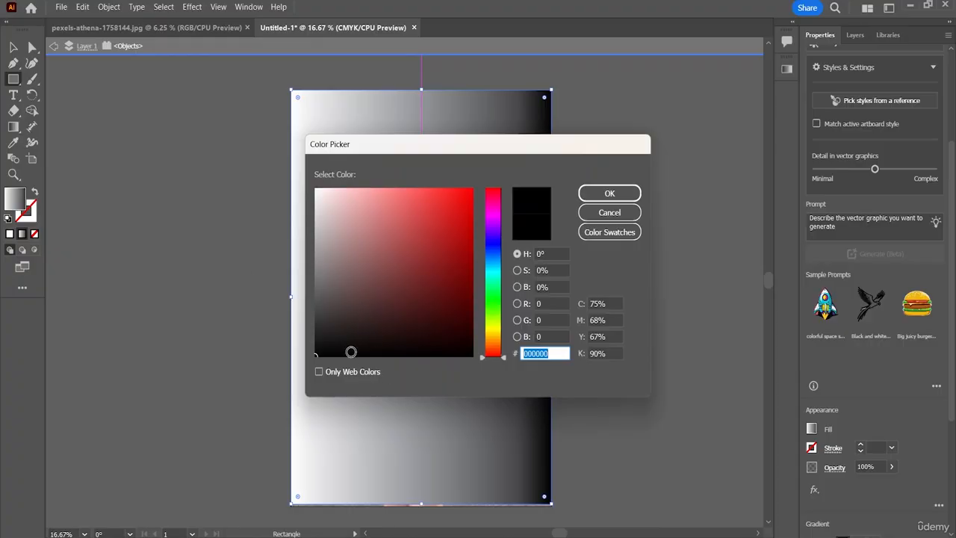
{"action": "left_click_drag", "start_coordinate": [319, 350], "coordinate": [389, 252]}
{"action": "left_click", "coordinate": [609, 194]}
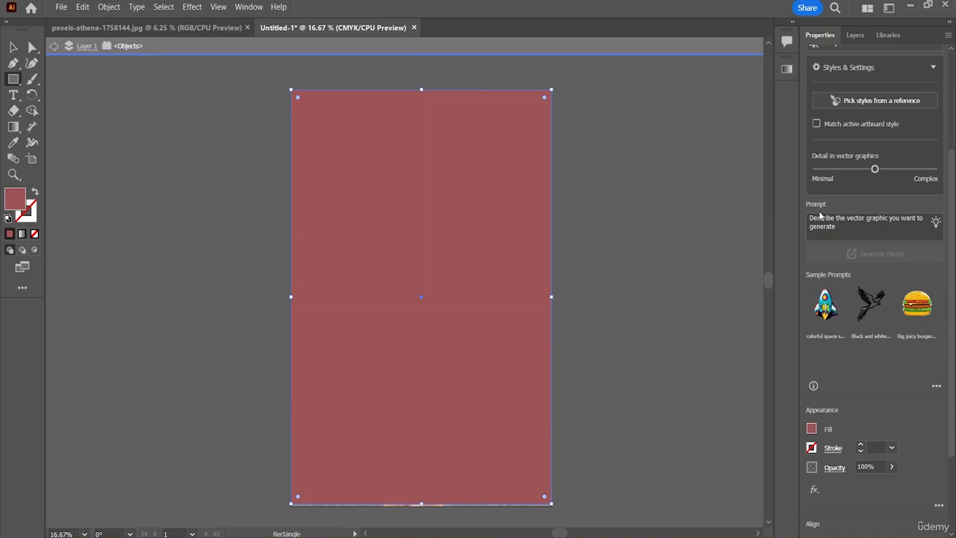
Check the rectangle's properties, gradient settings and fill colour values without changing the colour.
{"action": "scroll", "coordinate": [880, 414], "scroll_direction": "down", "scroll_amount": 3}
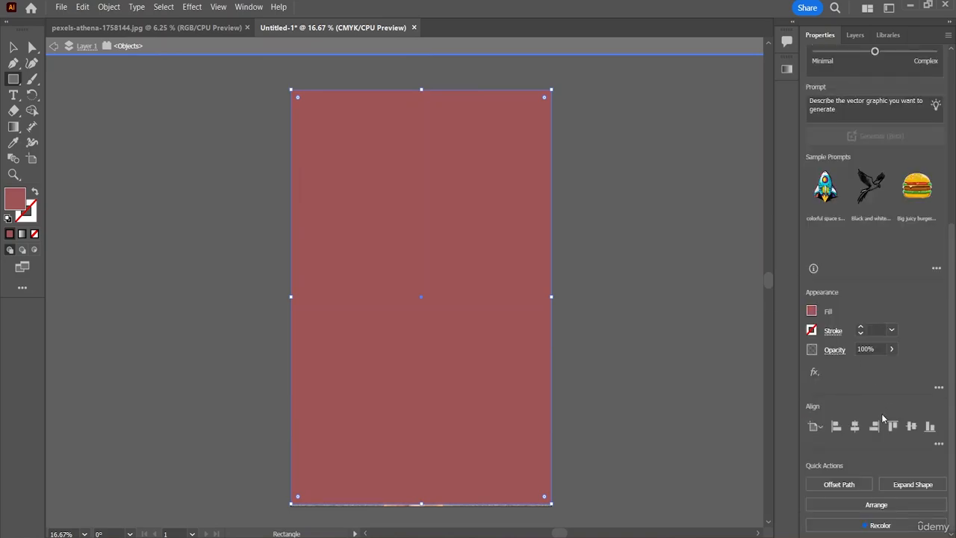
{"action": "scroll", "coordinate": [882, 419], "scroll_direction": "up", "scroll_amount": 7}
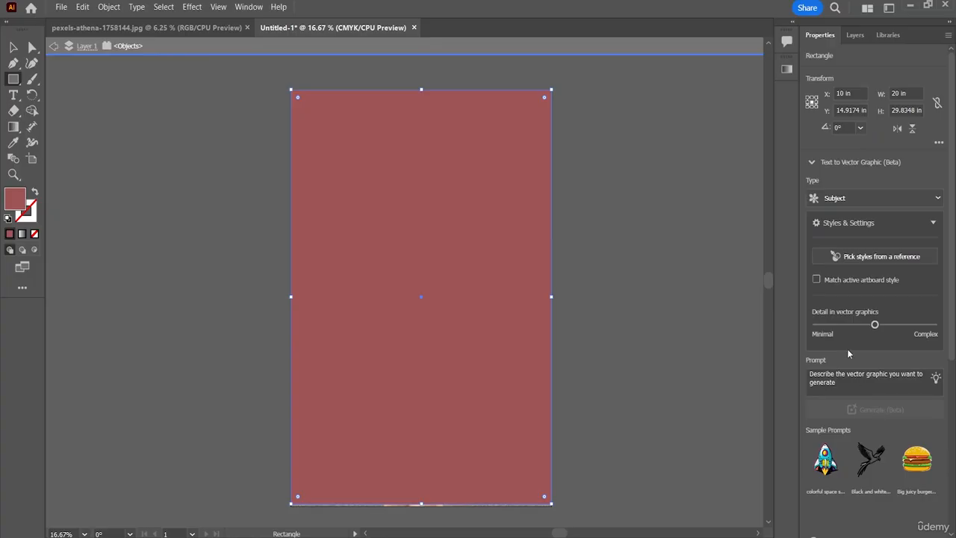
{"action": "left_click", "coordinate": [787, 70]}
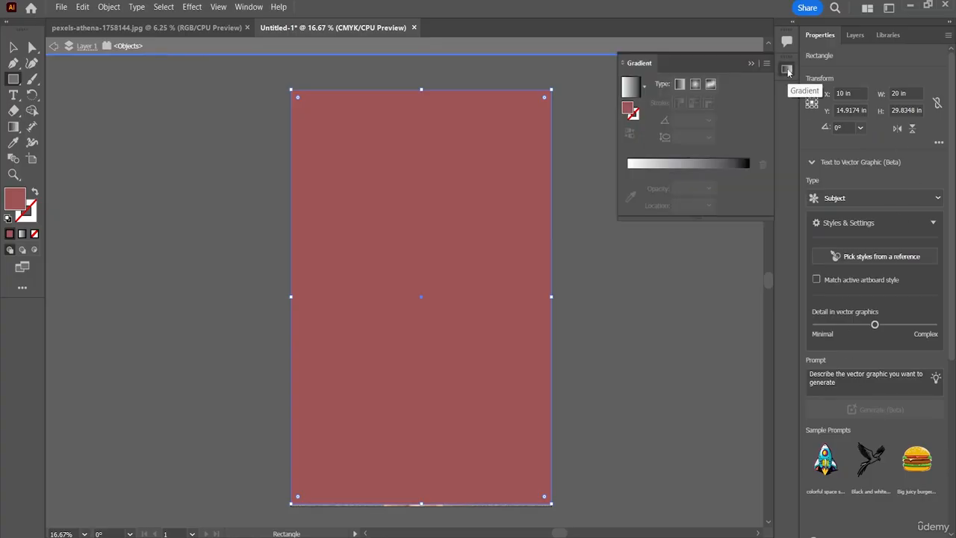
{"action": "double_click", "coordinate": [632, 111]}
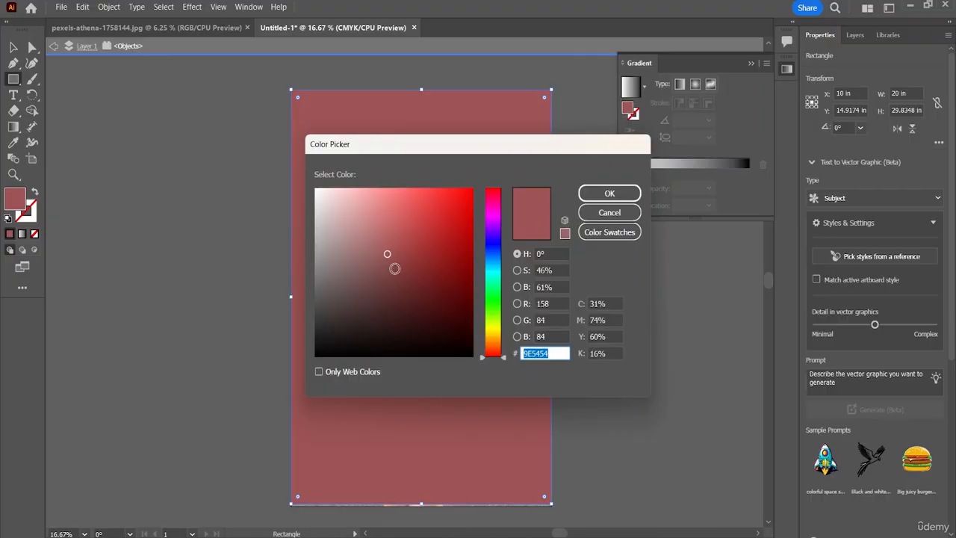
{"action": "left_click", "coordinate": [620, 213]}
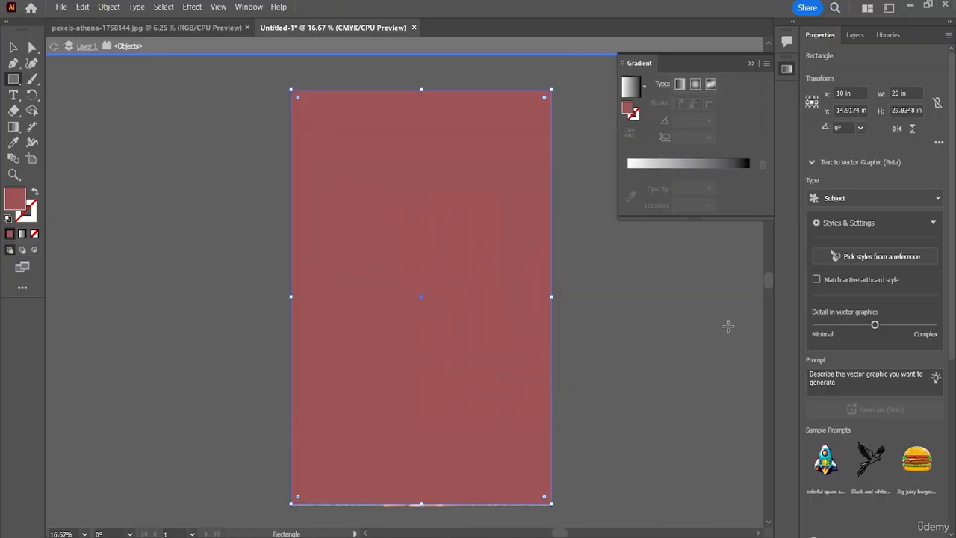
Lower the rectangle's opacity to 36% so the photo shows through the colour.
{"action": "scroll", "coordinate": [877, 221], "scroll_direction": "down", "scroll_amount": 3}
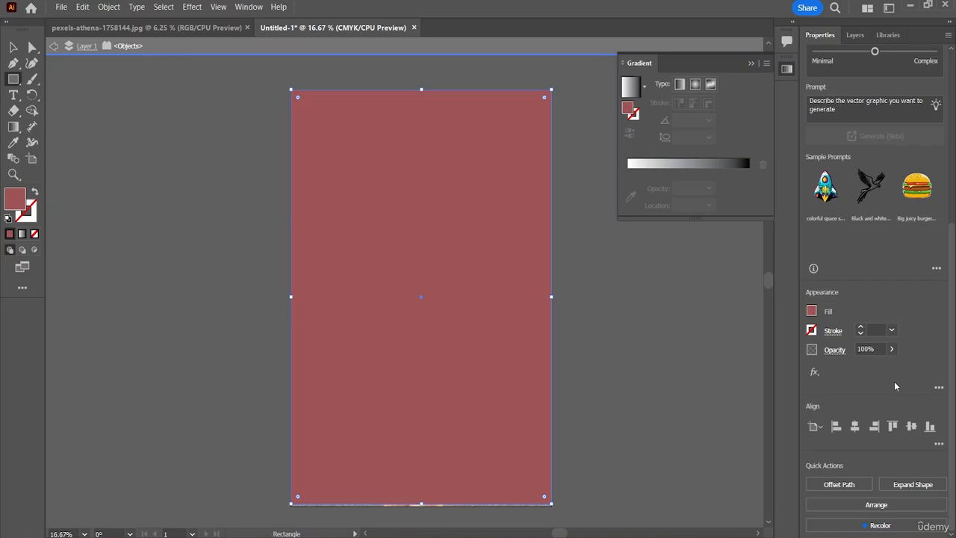
{"action": "left_click", "coordinate": [892, 349]}
{"action": "left_click_drag", "start_coordinate": [890, 366], "coordinate": [868, 374]}
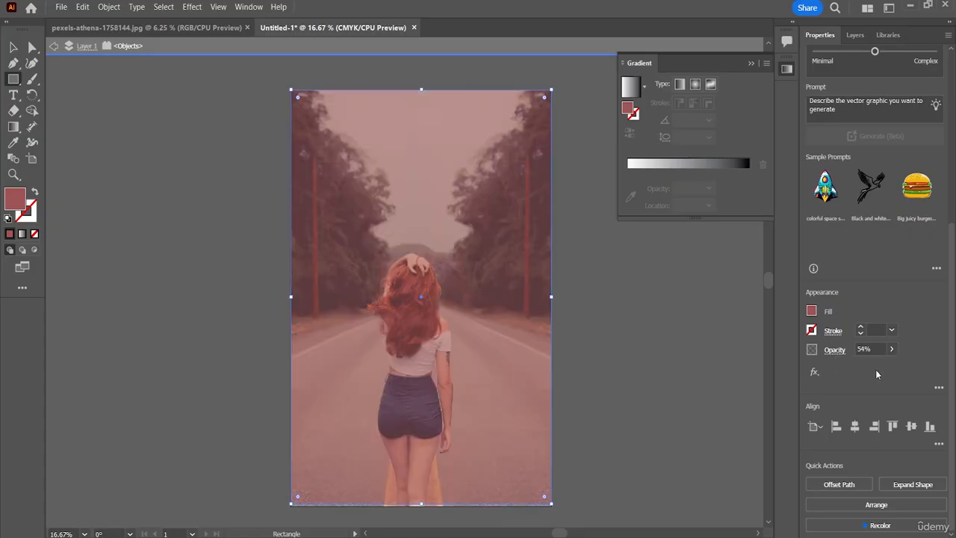
{"action": "left_click", "coordinate": [893, 350]}
{"action": "left_click_drag", "start_coordinate": [870, 370], "coordinate": [861, 368]}
{"action": "left_click_drag", "start_coordinate": [861, 369], "coordinate": [862, 369]}
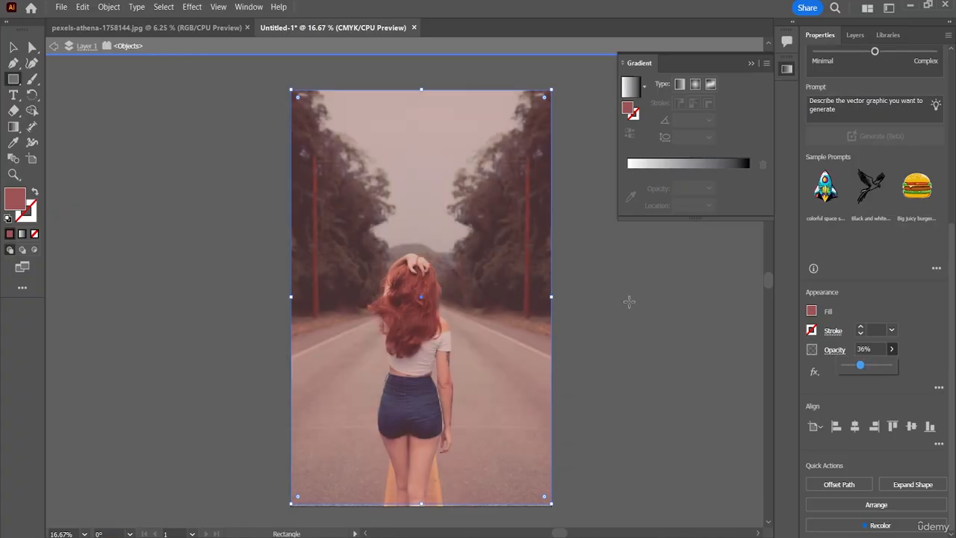
Try the blue and black swatches as the rectangle's fill, settle on the green C=75 M=0 Y=100 K=0 swatch and open its options.
{"action": "left_click", "coordinate": [812, 310]}
{"action": "left_click", "coordinate": [735, 359]}
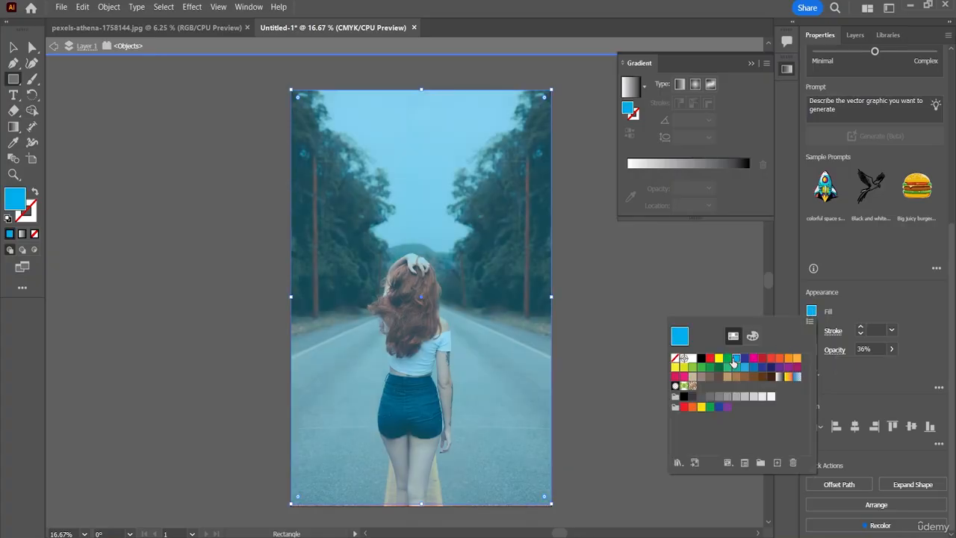
{"action": "left_click", "coordinate": [702, 360]}
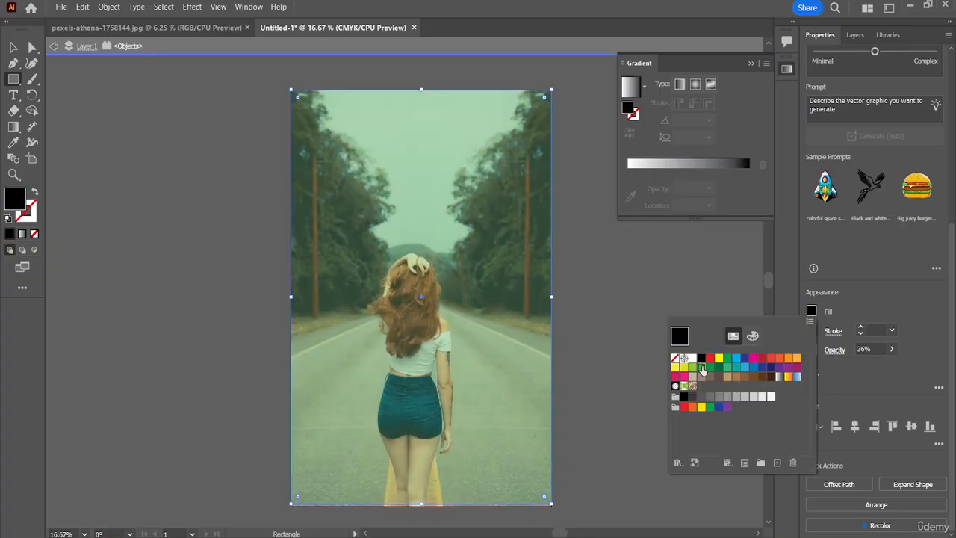
{"action": "double_click", "coordinate": [702, 369]}
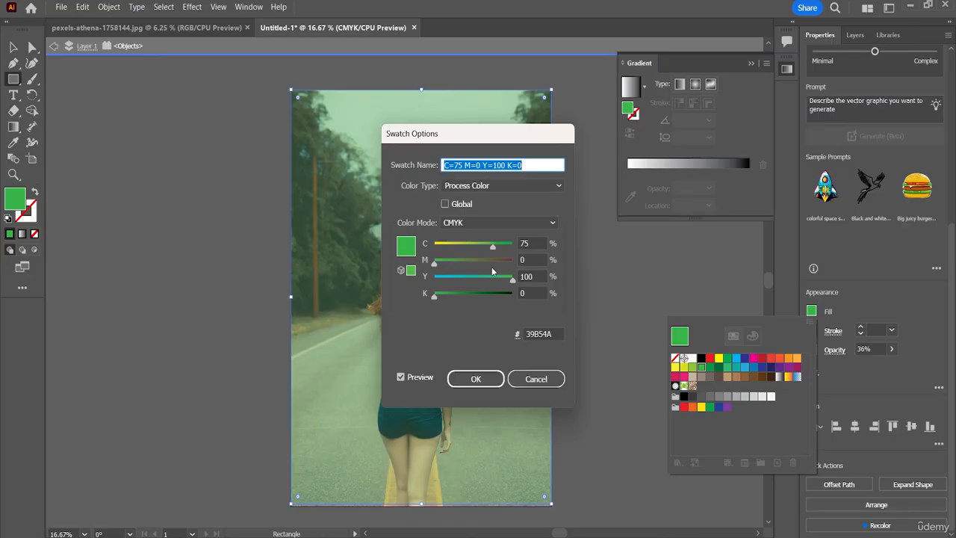
Change the green swatch to an olive tone of C=29, M=12, Y=63, K=37.
{"action": "mouse_move", "coordinate": [430, 265]}
{"action": "left_mouse_down"}
{"action": "mouse_move", "coordinate": [469, 264]}
{"action": "mouse_move", "coordinate": [440, 266]}
{"action": "left_mouse_up"}
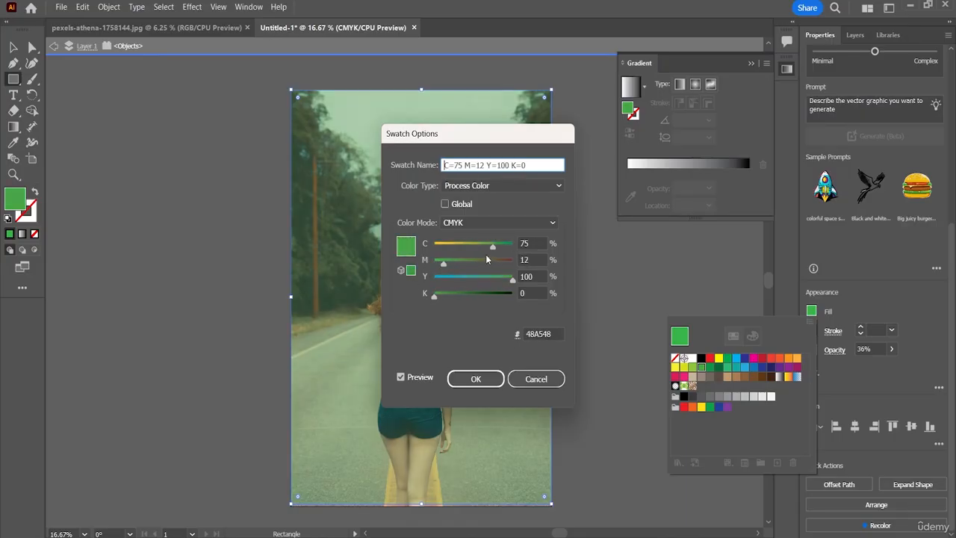
{"action": "left_click_drag", "start_coordinate": [492, 245], "coordinate": [454, 250]}
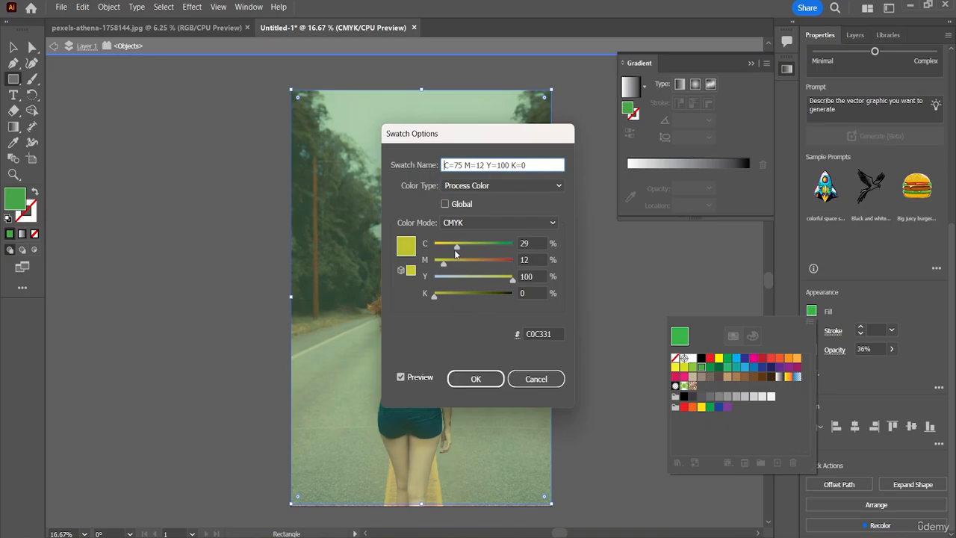
{"action": "left_click_drag", "start_coordinate": [509, 277], "coordinate": [483, 276]}
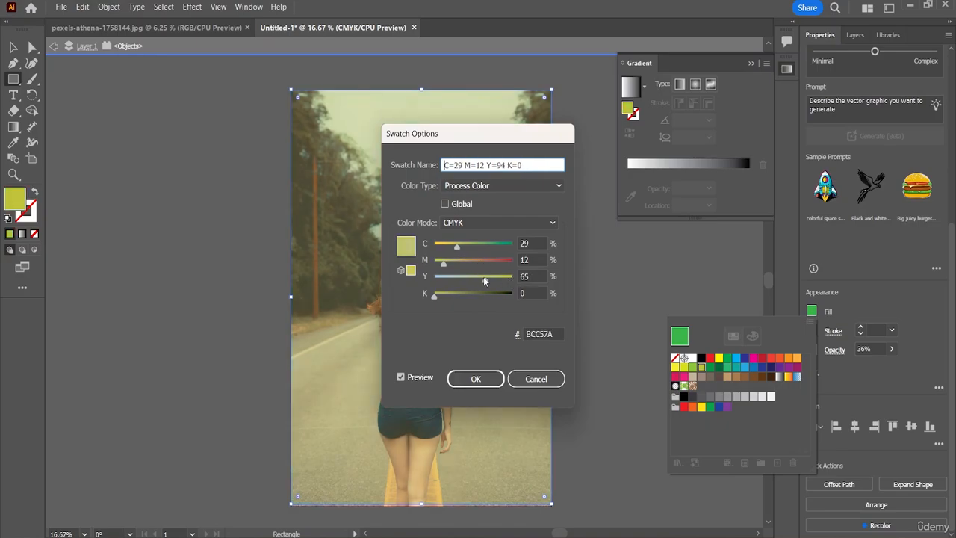
{"action": "left_click_drag", "start_coordinate": [433, 293], "coordinate": [460, 284]}
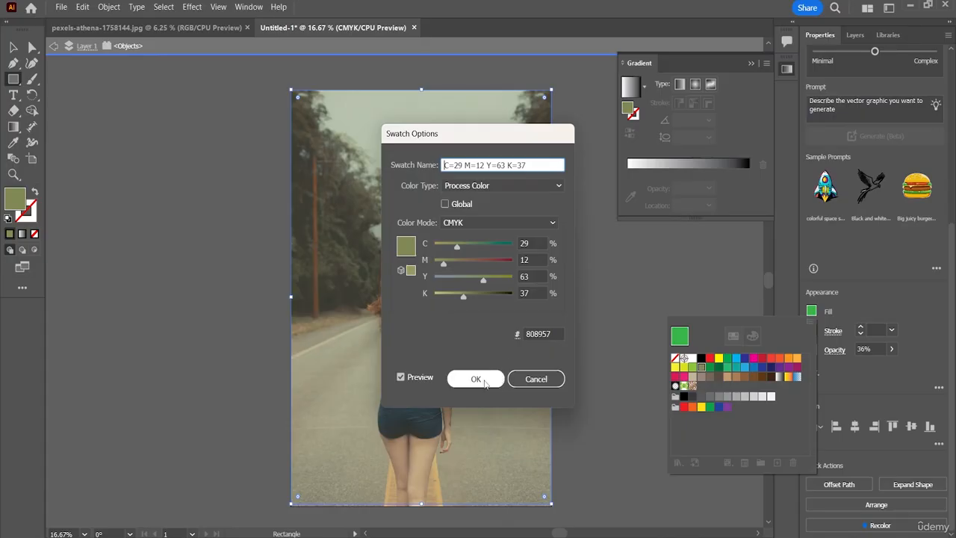
{"action": "left_click", "coordinate": [478, 379]}
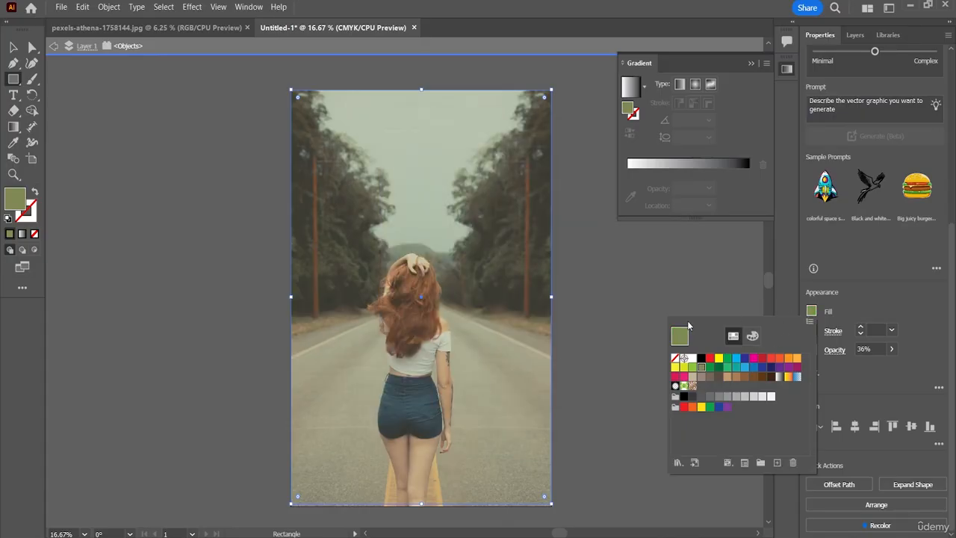
{"action": "left_click", "coordinate": [607, 373]}
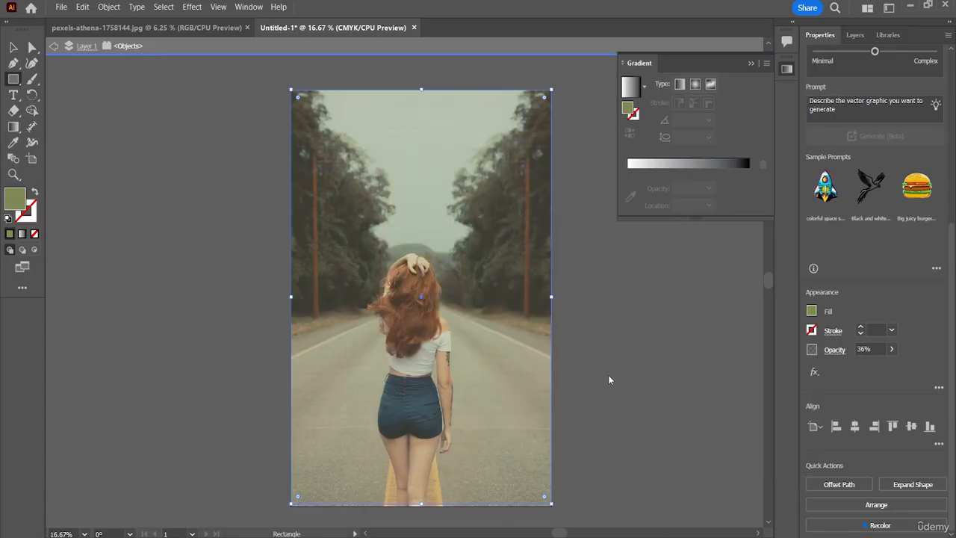
Hide the rectangle in the layer list and show it again to compare the photo with and without the tint.
{"action": "left_click", "coordinate": [855, 35]}
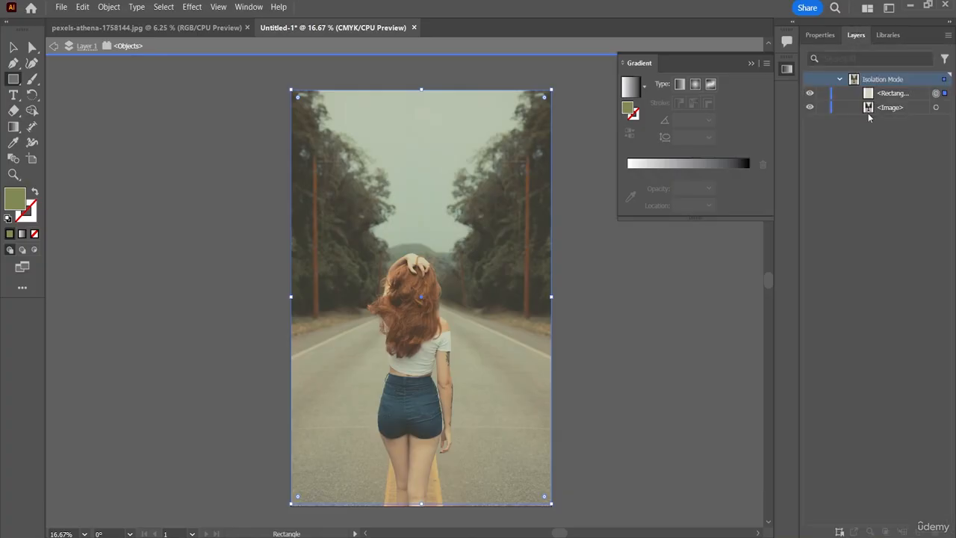
{"action": "left_click", "coordinate": [810, 95]}
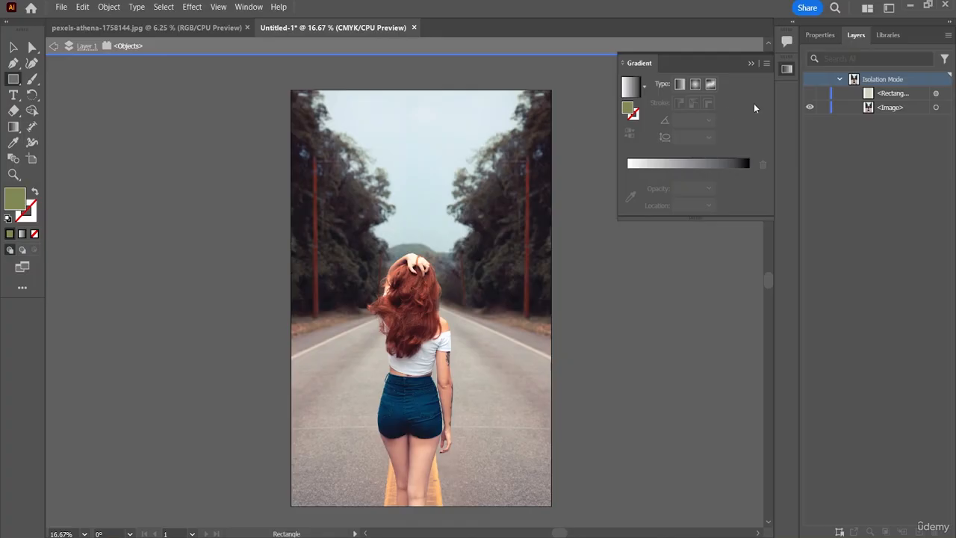
{"action": "left_click", "coordinate": [810, 98]}
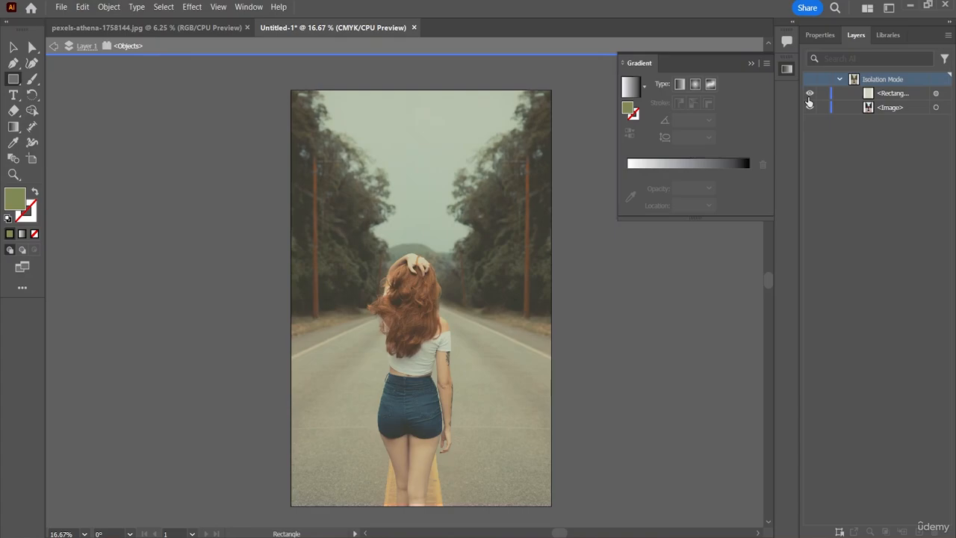
Look through the gradient options for the artwork with the Gradient tool active, and collapse the gradient settings.
{"action": "left_click", "coordinate": [13, 129]}
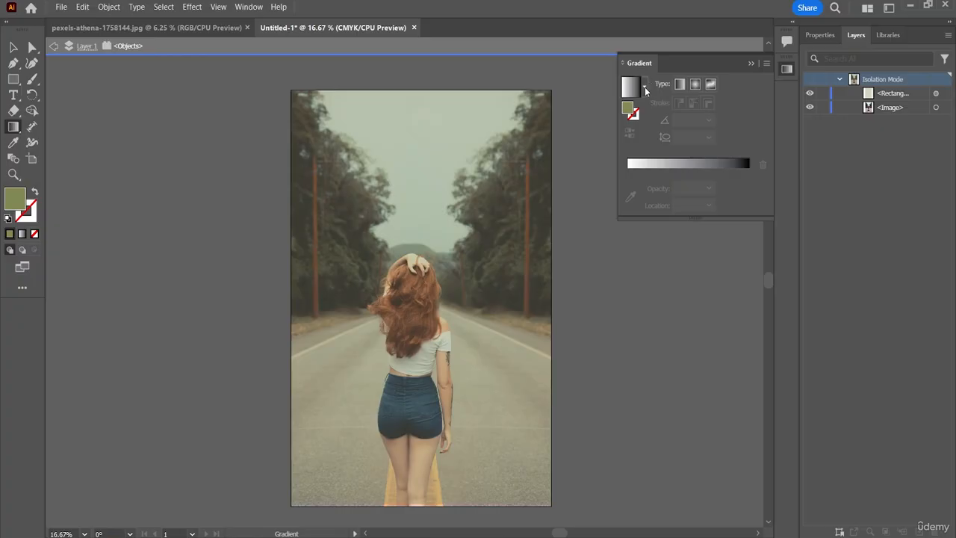
{"action": "left_click", "coordinate": [820, 35]}
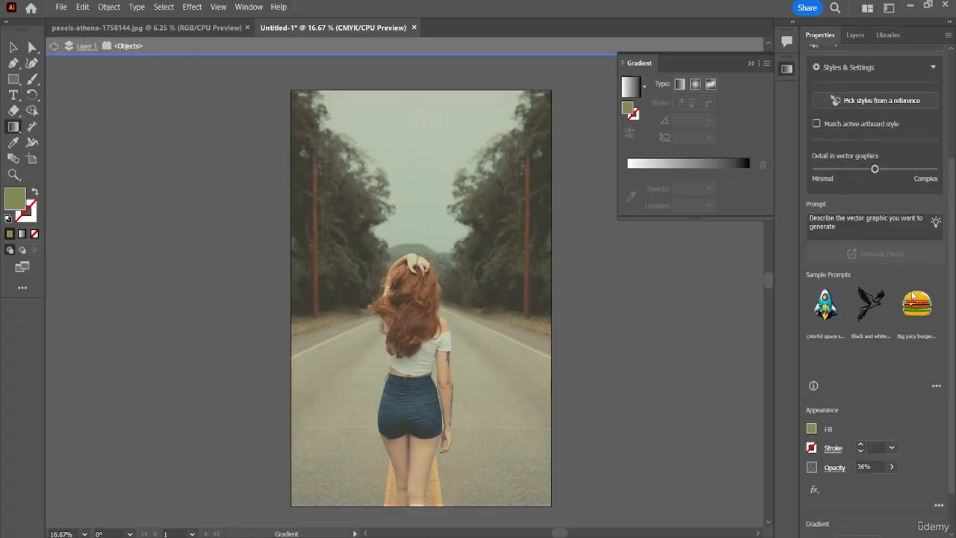
{"action": "scroll", "coordinate": [890, 340], "scroll_direction": "down", "scroll_amount": 2}
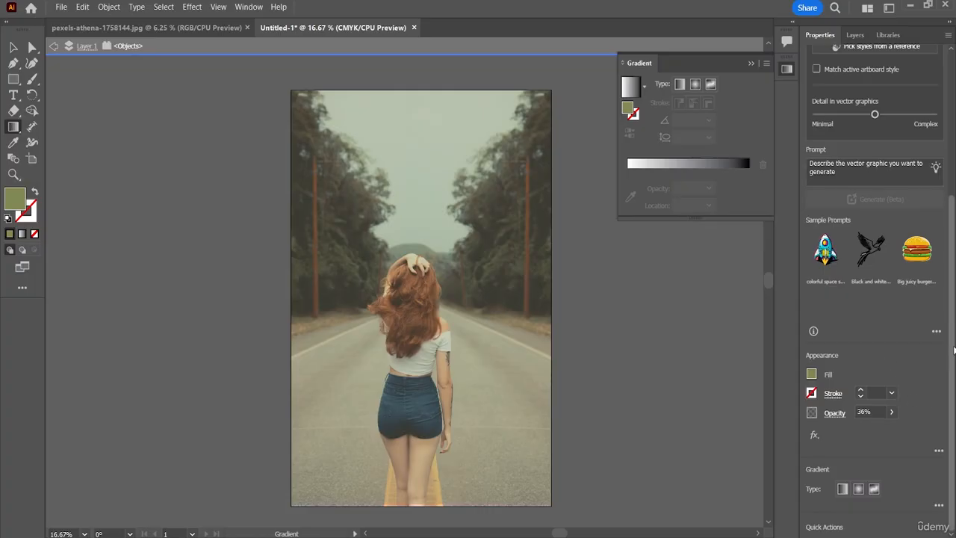
{"action": "mouse_move", "coordinate": [953, 350]}
{"action": "left_mouse_down"}
{"action": "mouse_move", "coordinate": [953, 311]}
{"action": "mouse_move", "coordinate": [953, 355]}
{"action": "left_mouse_up"}
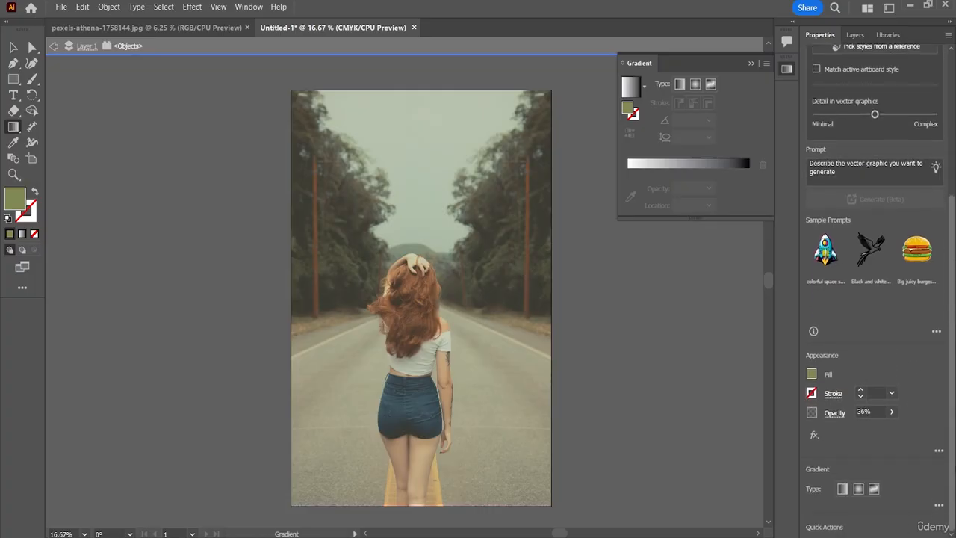
{"action": "left_click", "coordinate": [939, 507]}
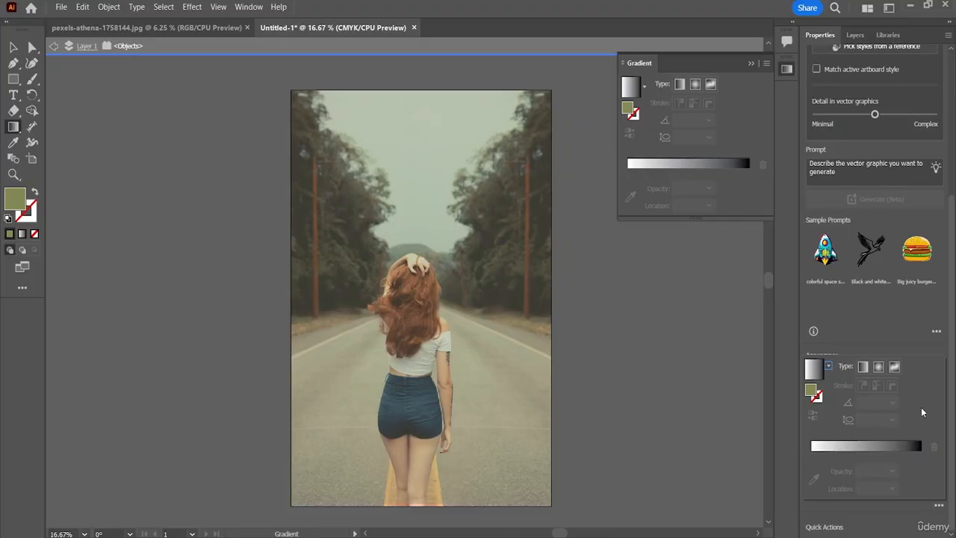
{"action": "scroll", "coordinate": [913, 326], "scroll_direction": "up", "scroll_amount": 5}
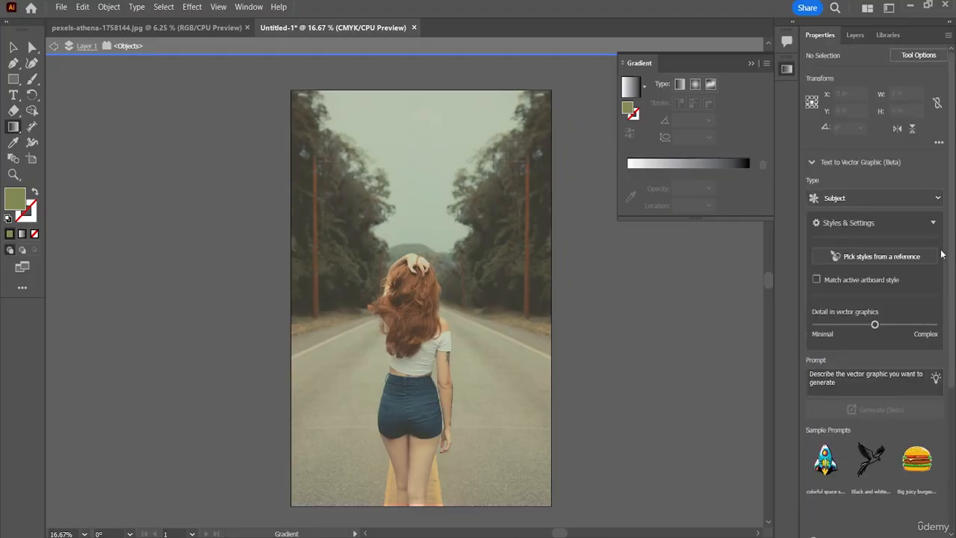
{"action": "left_click", "coordinate": [752, 63]}
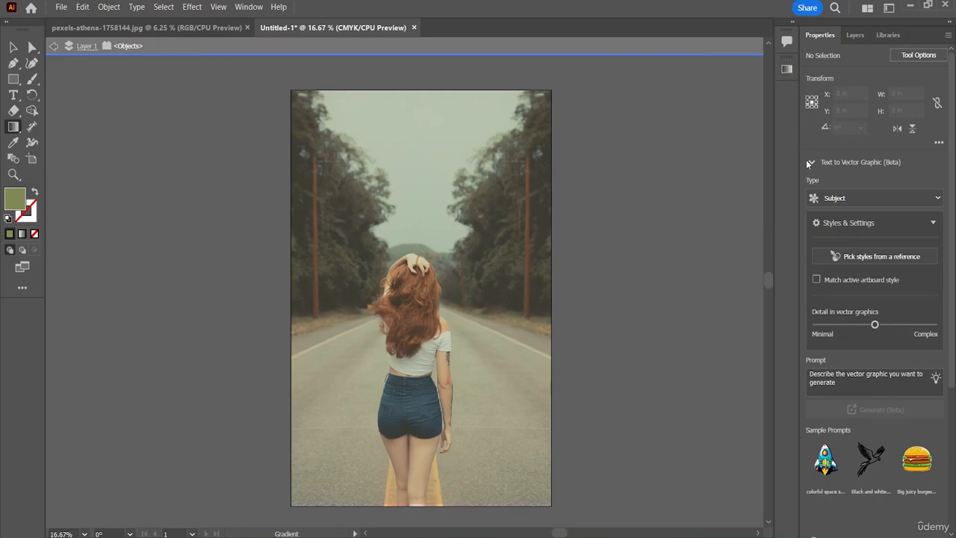
Display the Transparency settings and dock them beside the properties.
{"action": "left_click", "coordinate": [249, 6]}
{"action": "left_click", "coordinate": [249, 7]}
{"action": "left_click", "coordinate": [248, 7]}
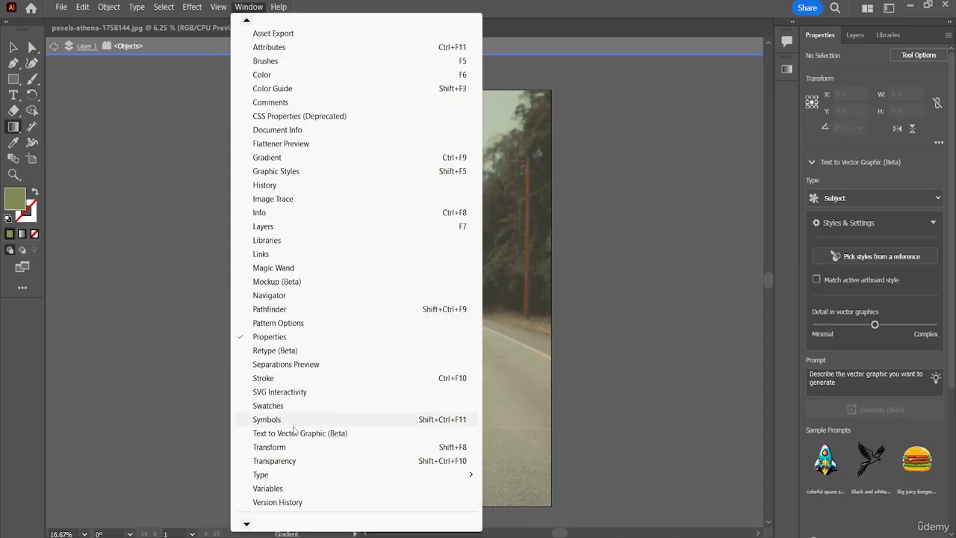
{"action": "left_click", "coordinate": [290, 461]}
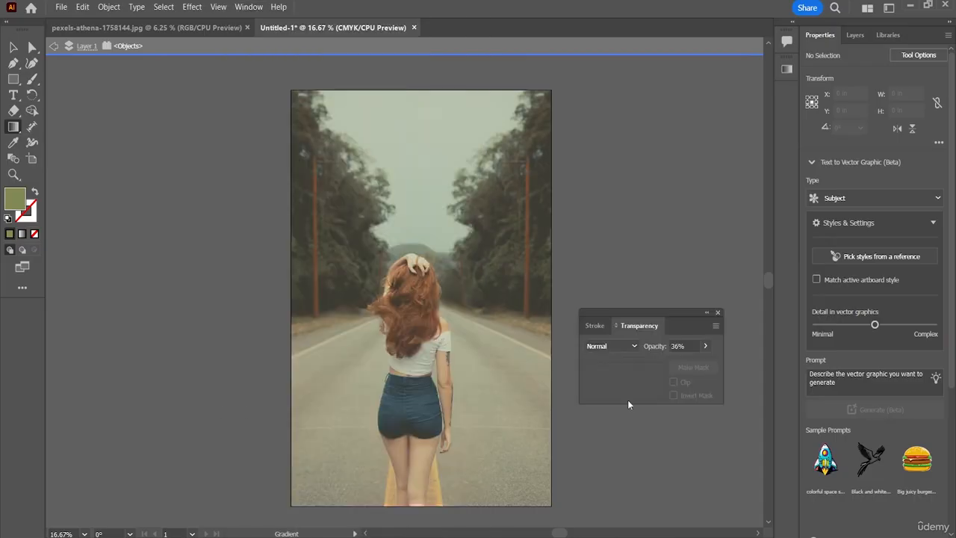
{"action": "left_click_drag", "start_coordinate": [684, 313], "coordinate": [766, 194]}
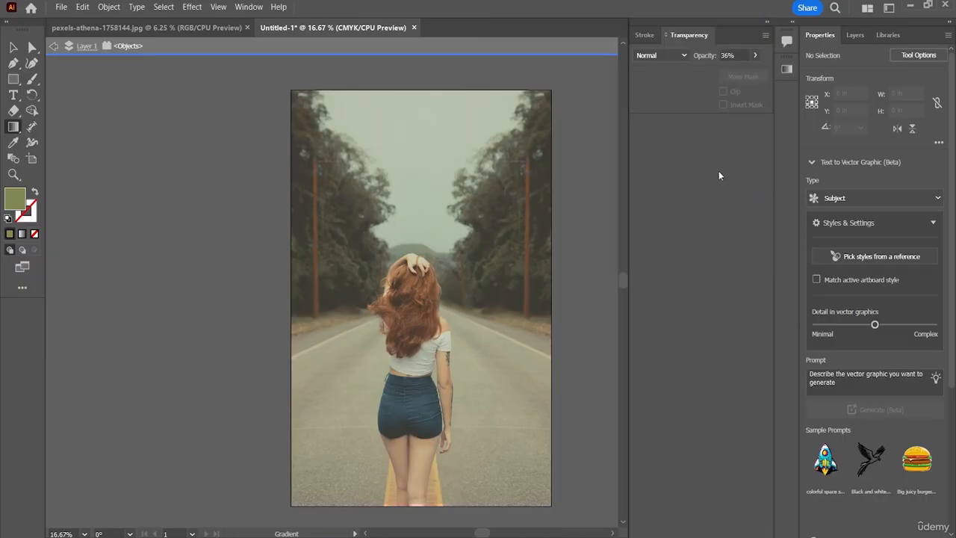
Try to set the tint's blend mode to Color and its opacity to 100% with nothing selected.
{"action": "left_click", "coordinate": [680, 57]}
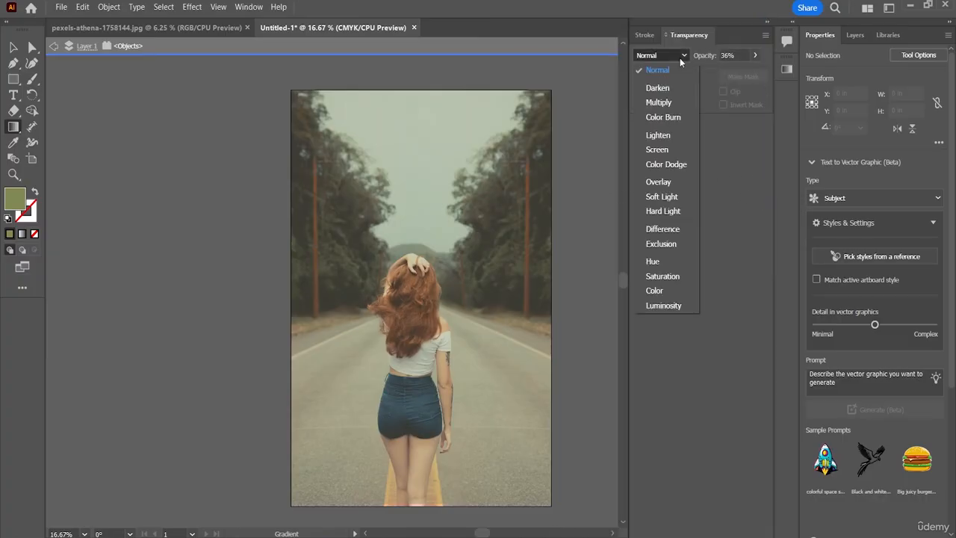
{"action": "left_click", "coordinate": [655, 290]}
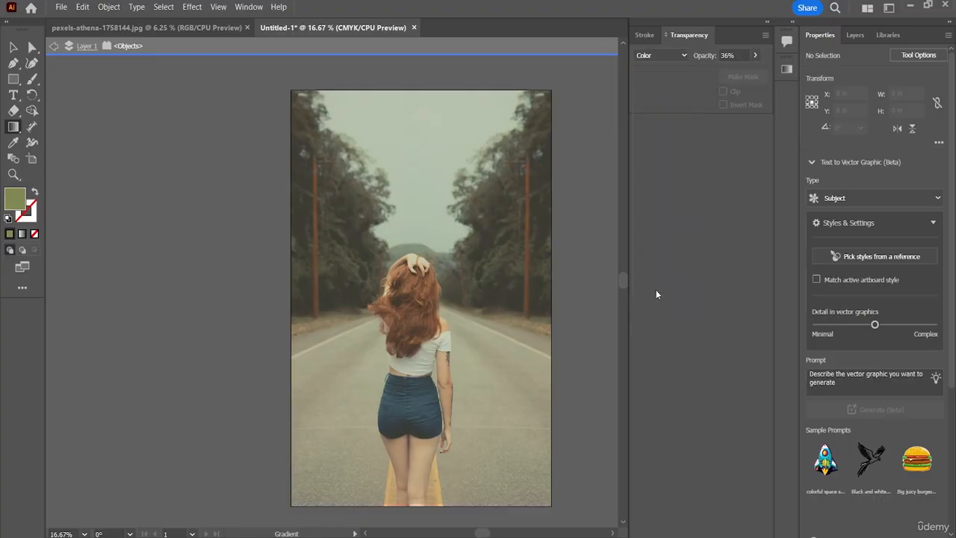
{"action": "left_click", "coordinate": [756, 56]}
{"action": "left_click_drag", "start_coordinate": [725, 73], "coordinate": [819, 87]}
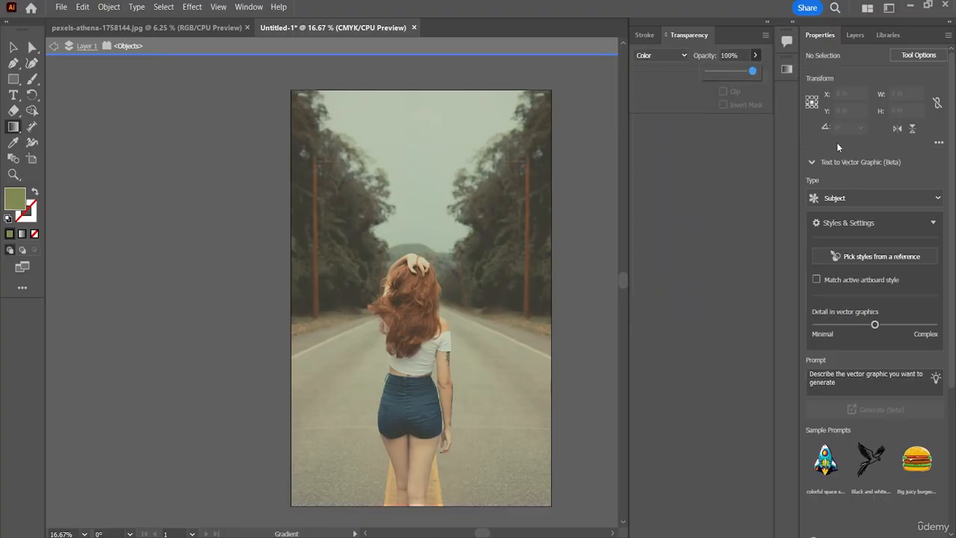
{"action": "left_click", "coordinate": [701, 154]}
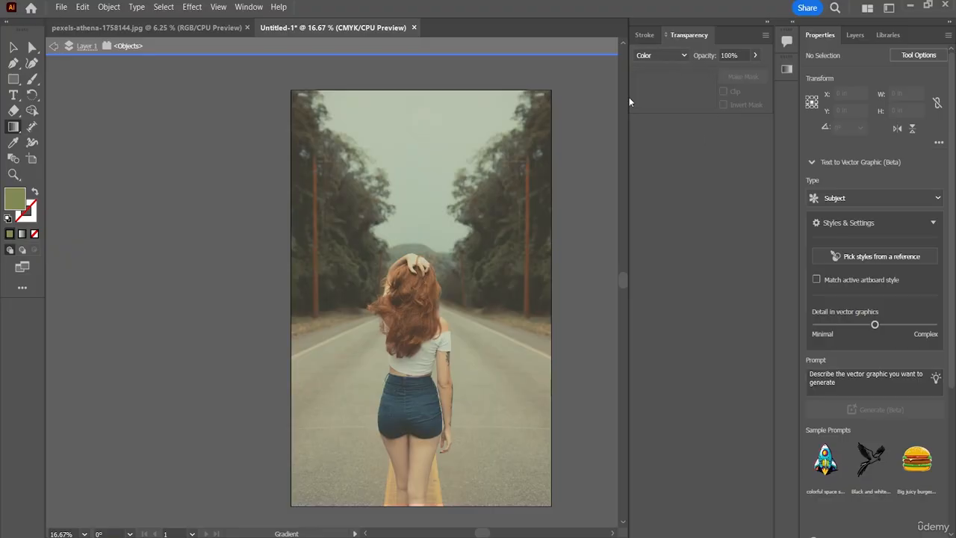
Set the current fill colour to the brighter yellow-green 99AA35.
{"action": "double_click", "coordinate": [23, 199]}
{"action": "mouse_move", "coordinate": [396, 284]}
{"action": "left_mouse_down"}
{"action": "mouse_move", "coordinate": [471, 172]}
{"action": "mouse_move", "coordinate": [485, 183]}
{"action": "mouse_move", "coordinate": [448, 337]}
{"action": "mouse_move", "coordinate": [378, 211]}
{"action": "mouse_move", "coordinate": [320, 191]}
{"action": "mouse_move", "coordinate": [335, 313]}
{"action": "mouse_move", "coordinate": [412, 229]}
{"action": "mouse_move", "coordinate": [425, 244]}
{"action": "left_mouse_up"}
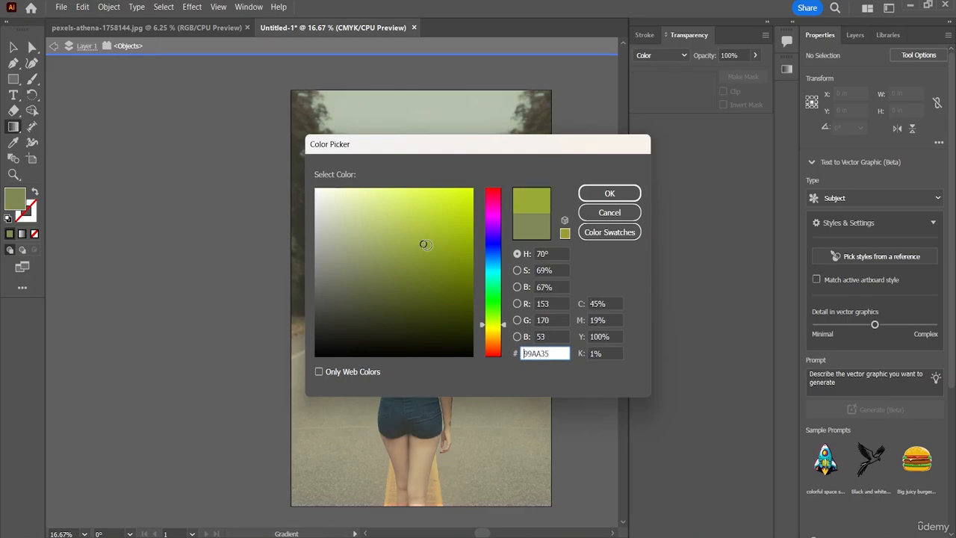
{"action": "left_click", "coordinate": [610, 194]}
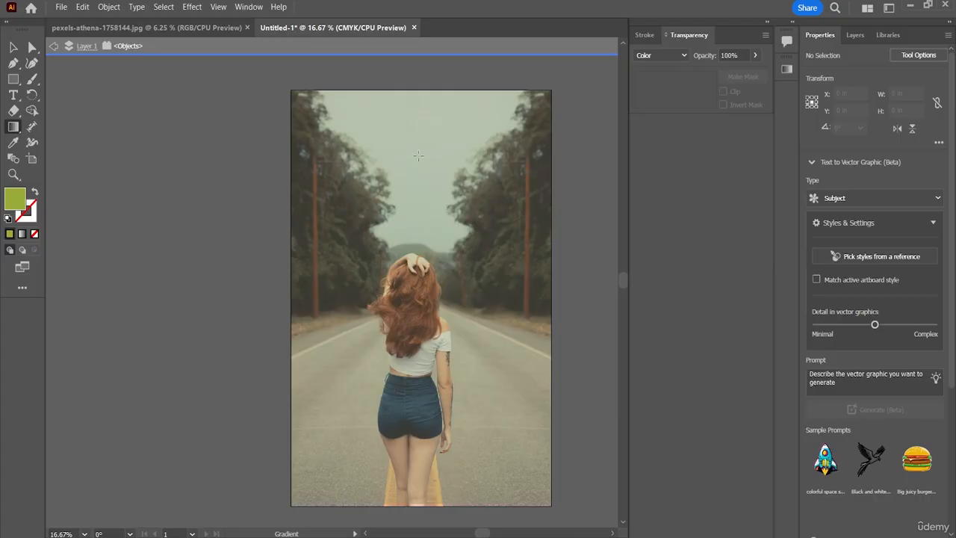
Select the semi-transparent tint rectangle in the layer list and delete it so that only the photo remains.
{"action": "left_click", "coordinate": [856, 35]}
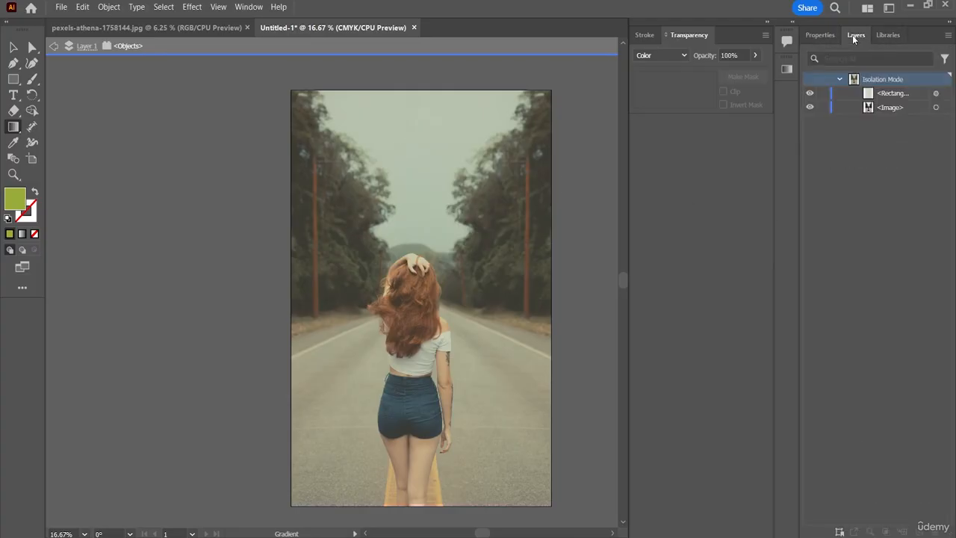
{"action": "left_click", "coordinate": [873, 99]}
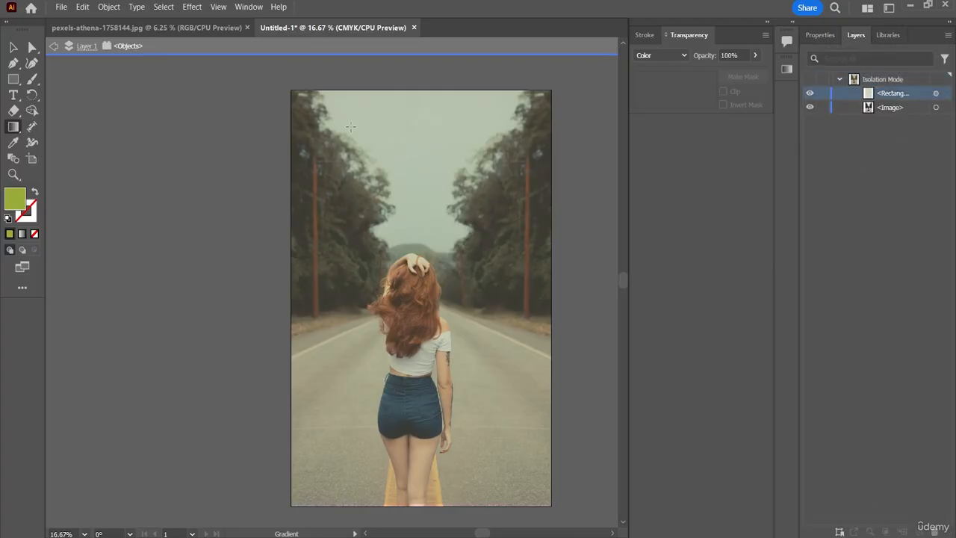
{"action": "left_click", "coordinate": [873, 125]}
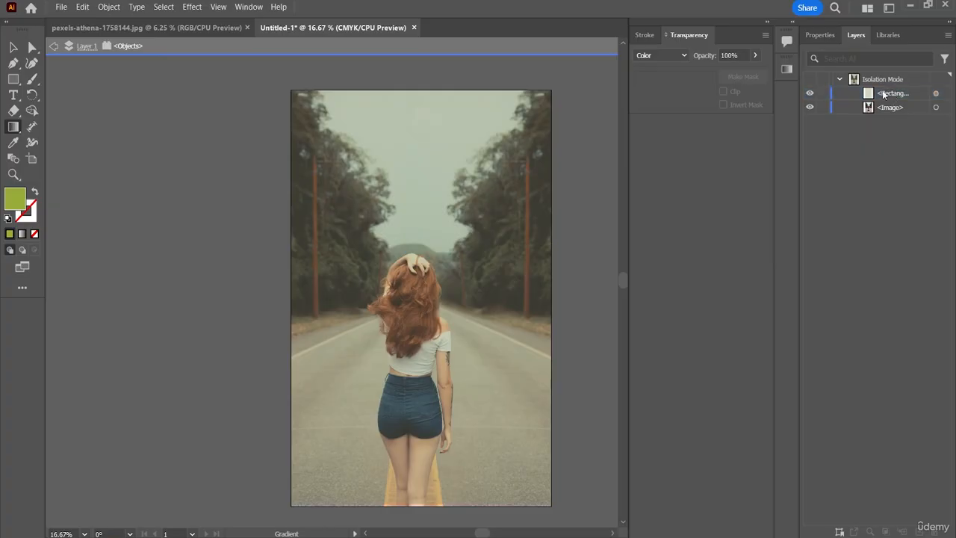
{"action": "left_click", "coordinate": [885, 96]}
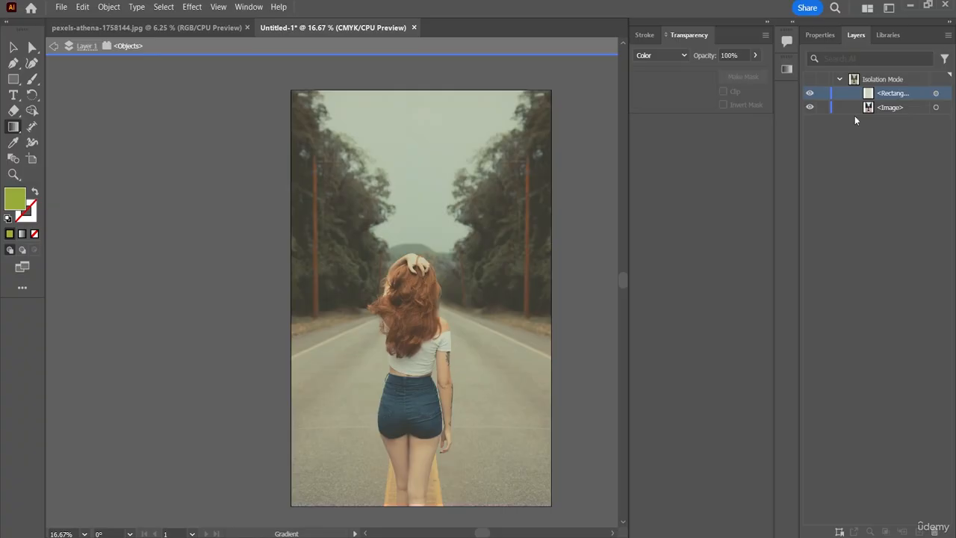
{"action": "left_click", "coordinate": [821, 153]}
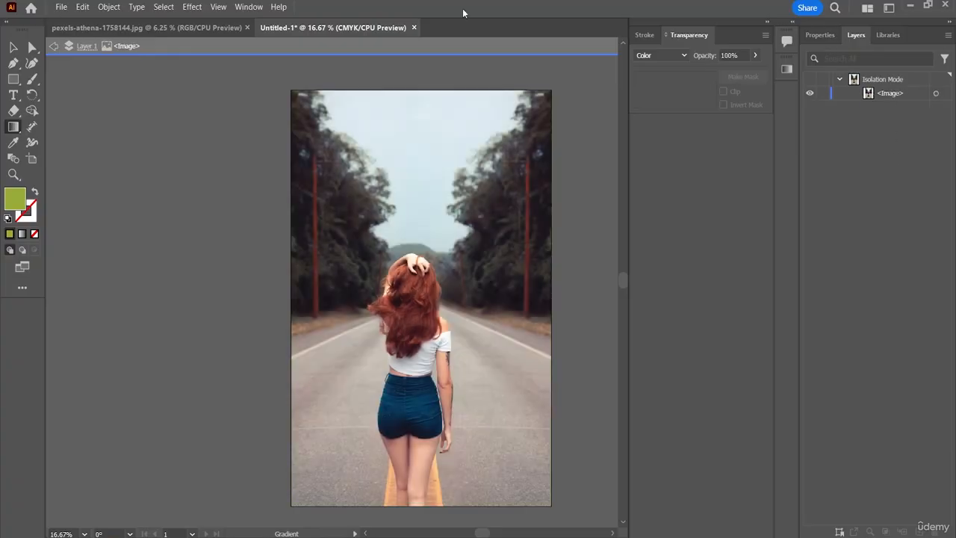
Draw a rectangle about 20 by 29.86 in over the photo and stretch its upper edge to the artboard's upper edge.
{"action": "left_click", "coordinate": [14, 80]}
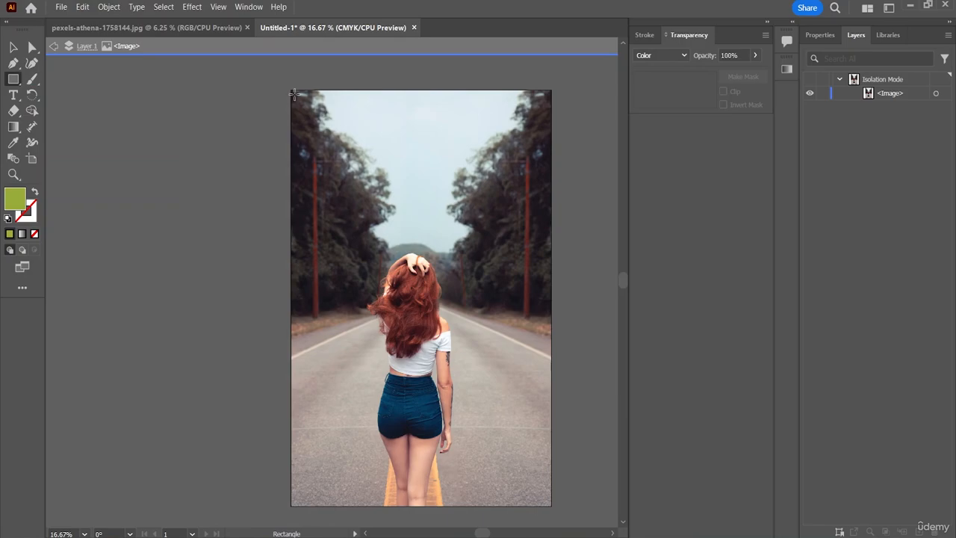
{"action": "left_click_drag", "start_coordinate": [291, 91], "coordinate": [551, 506]}
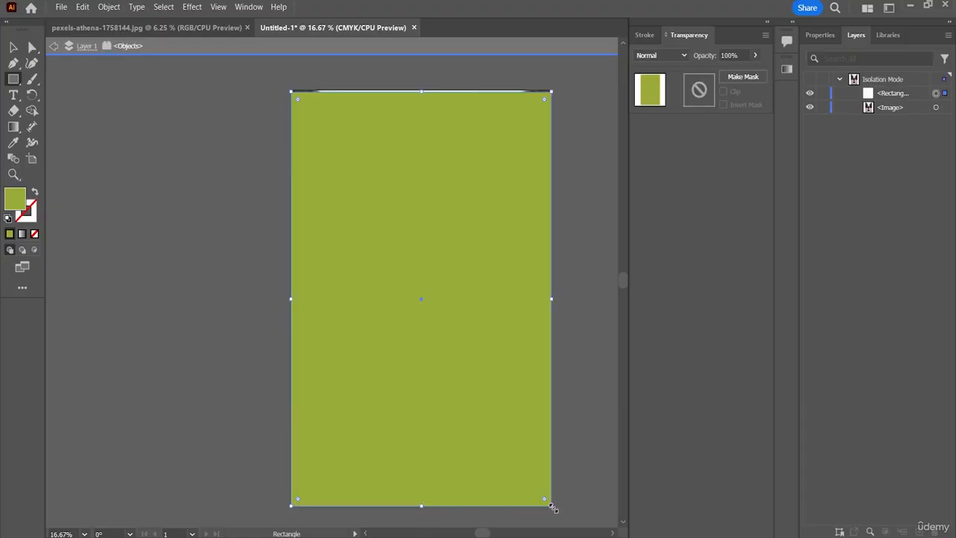
{"action": "left_click", "coordinate": [422, 95]}
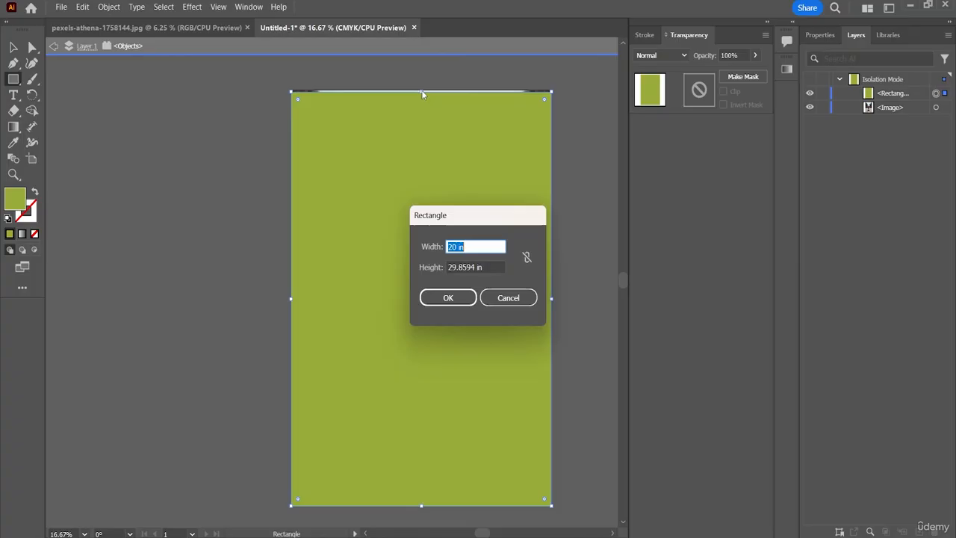
{"action": "left_click", "coordinate": [493, 299]}
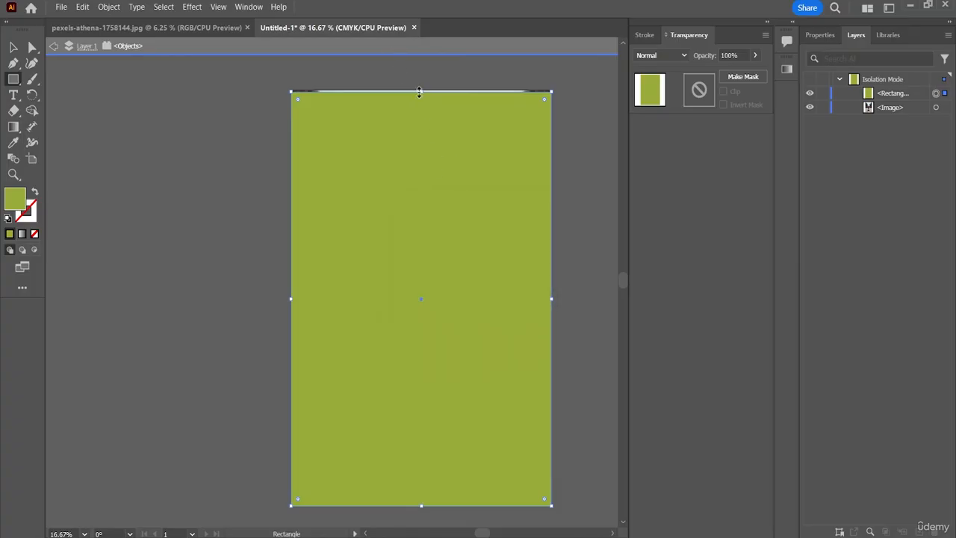
{"action": "left_click_drag", "start_coordinate": [419, 91], "coordinate": [419, 89]}
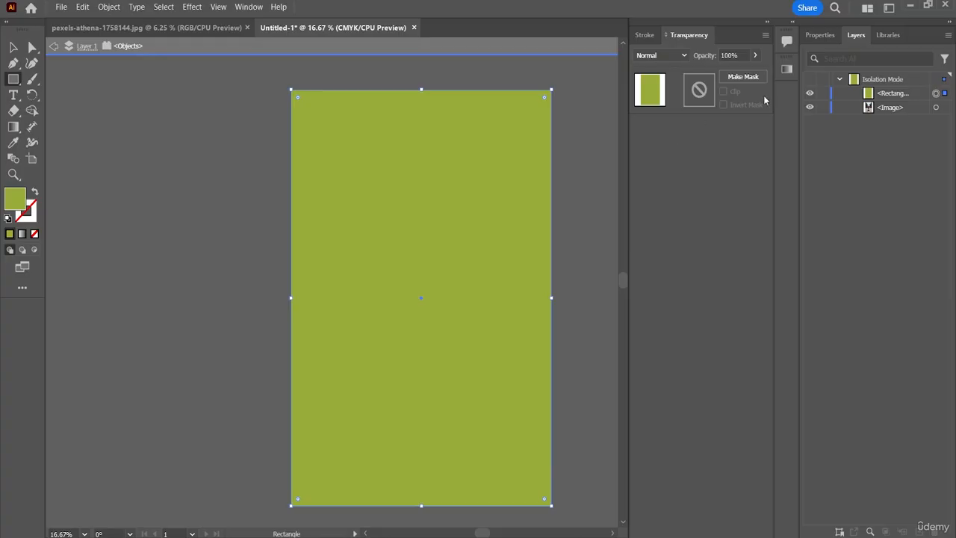
Set the new rectangle's blend mode to Color and lighten its fill to the pale yellow-green D1D891.
{"action": "left_click", "coordinate": [685, 50]}
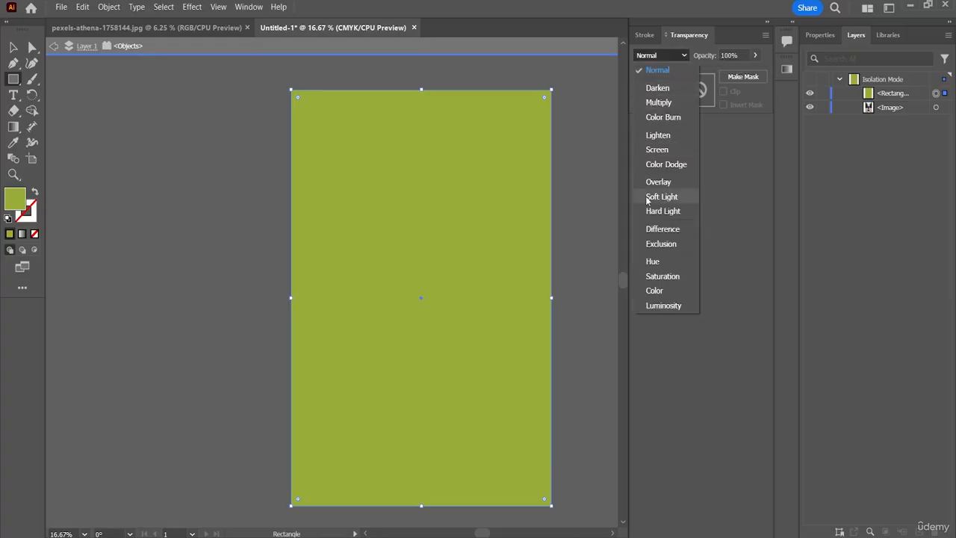
{"action": "left_click", "coordinate": [654, 290]}
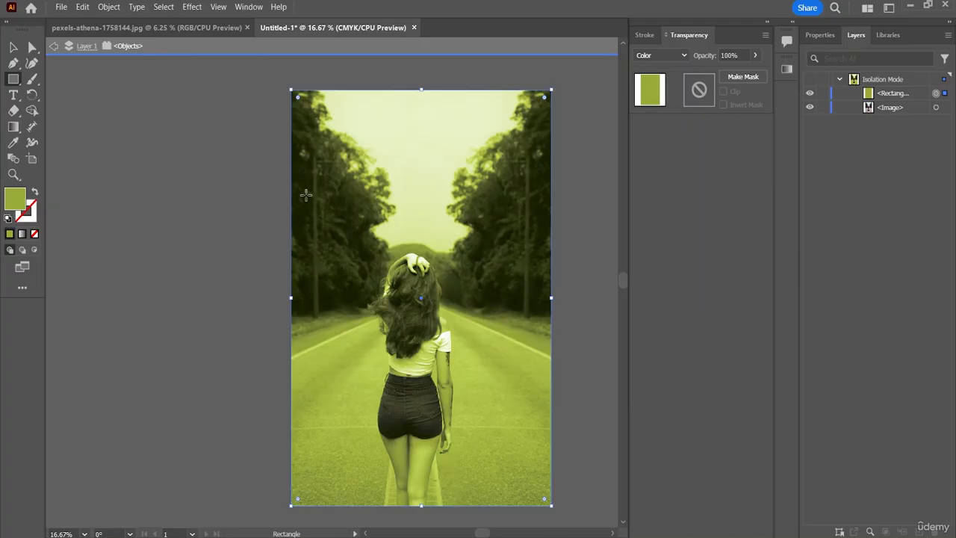
{"action": "double_click", "coordinate": [17, 206]}
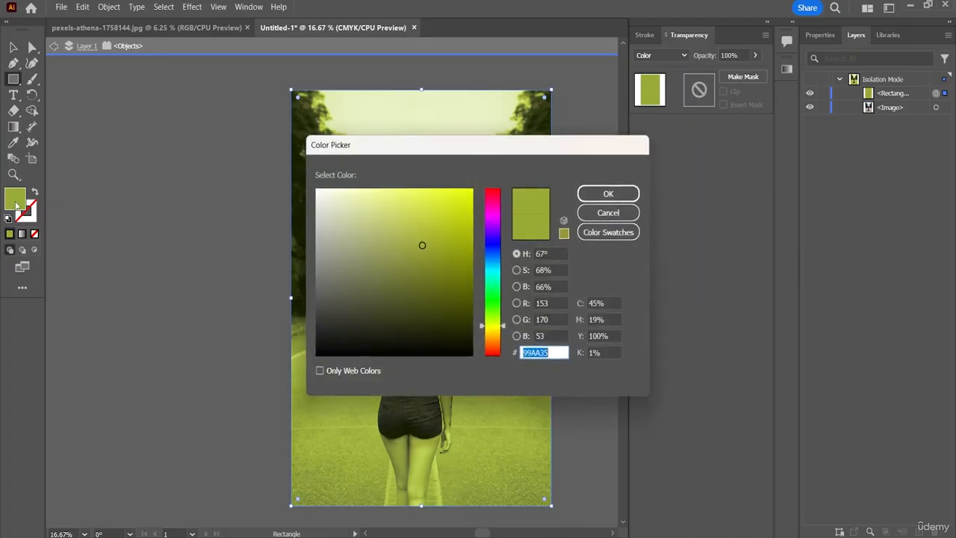
{"action": "mouse_move", "coordinate": [432, 247]}
{"action": "left_mouse_down"}
{"action": "mouse_move", "coordinate": [372, 325]}
{"action": "mouse_move", "coordinate": [366, 212]}
{"action": "left_mouse_up"}
{"action": "double_click", "coordinate": [613, 192]}
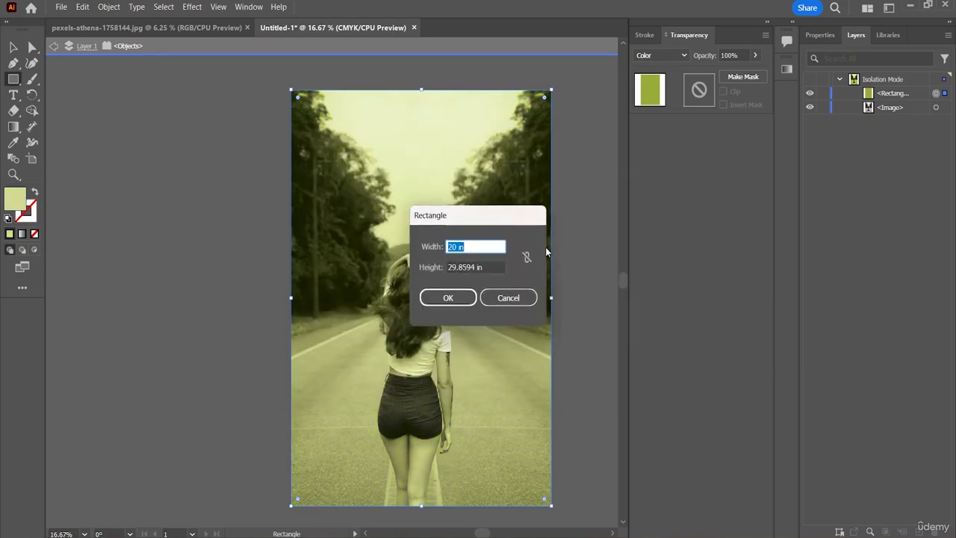
{"action": "left_click", "coordinate": [508, 297]}
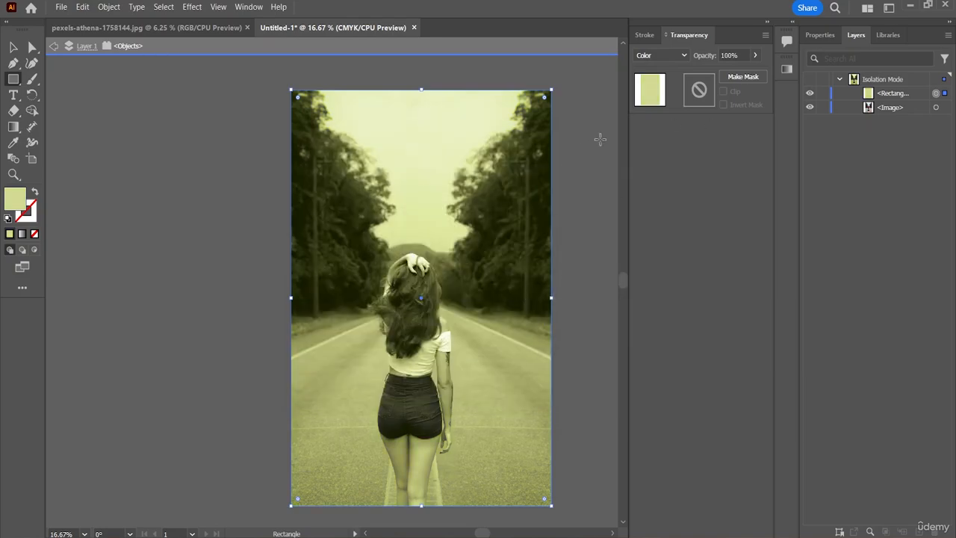
Change the rectangle's fill to a muted teal and switch to the Selection tool.
{"action": "double_click", "coordinate": [19, 210]}
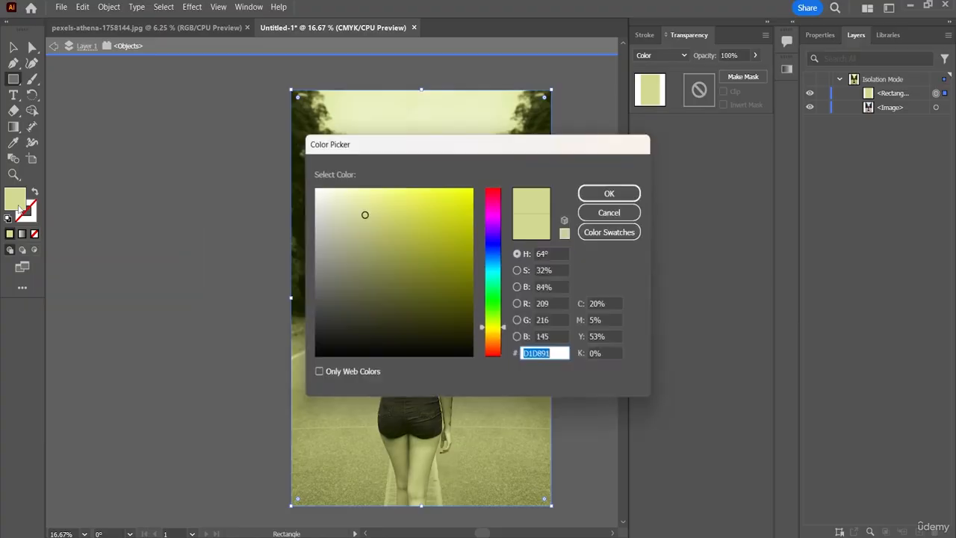
{"action": "left_click_drag", "start_coordinate": [502, 332], "coordinate": [503, 275]}
{"action": "mouse_move", "coordinate": [356, 215]}
{"action": "left_mouse_down"}
{"action": "mouse_move", "coordinate": [367, 195]}
{"action": "mouse_move", "coordinate": [378, 245]}
{"action": "left_mouse_up"}
{"action": "left_click", "coordinate": [606, 195]}
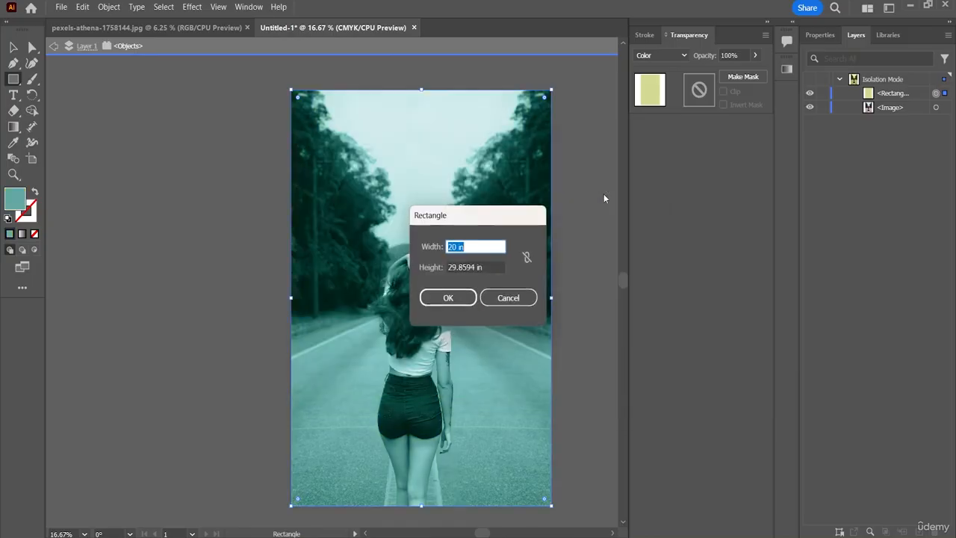
{"action": "left_click", "coordinate": [512, 296]}
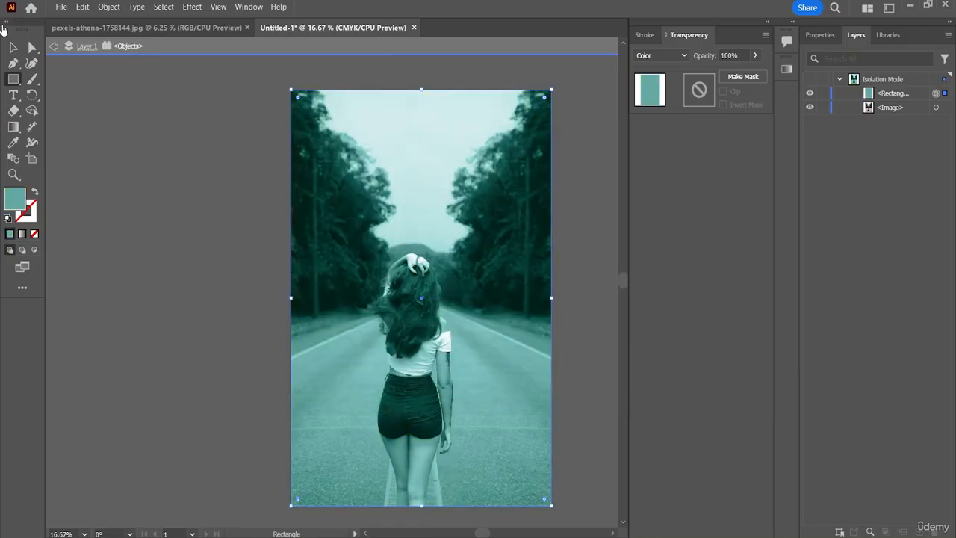
{"action": "left_click", "coordinate": [13, 48]}
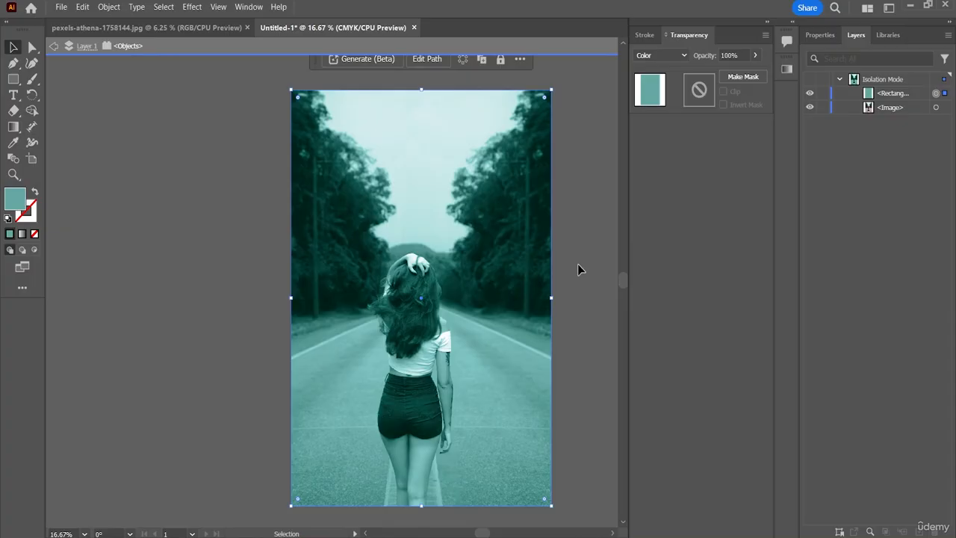
Compare the teal-tinted artwork with the original road photo by alternating between the two open documents.
{"action": "left_click", "coordinate": [183, 27]}
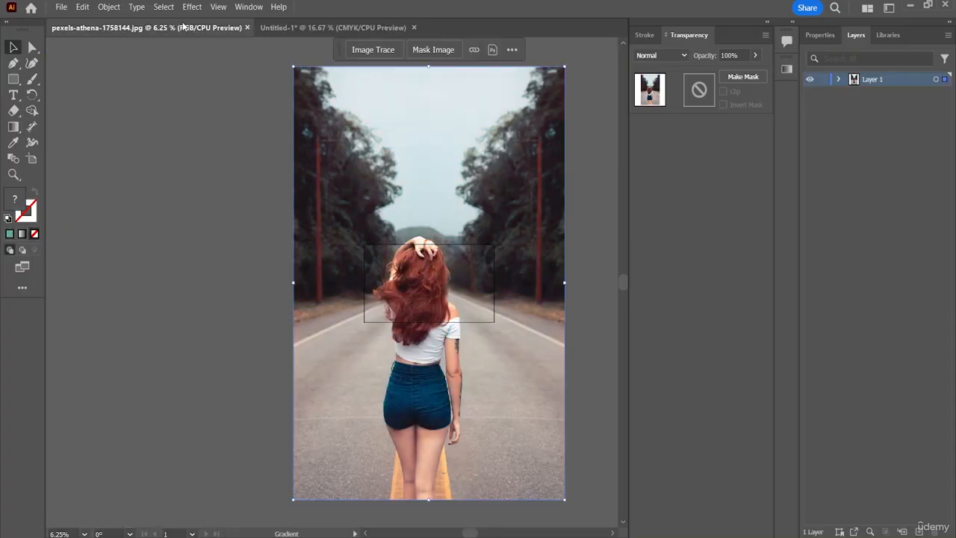
{"action": "left_click", "coordinate": [360, 27]}
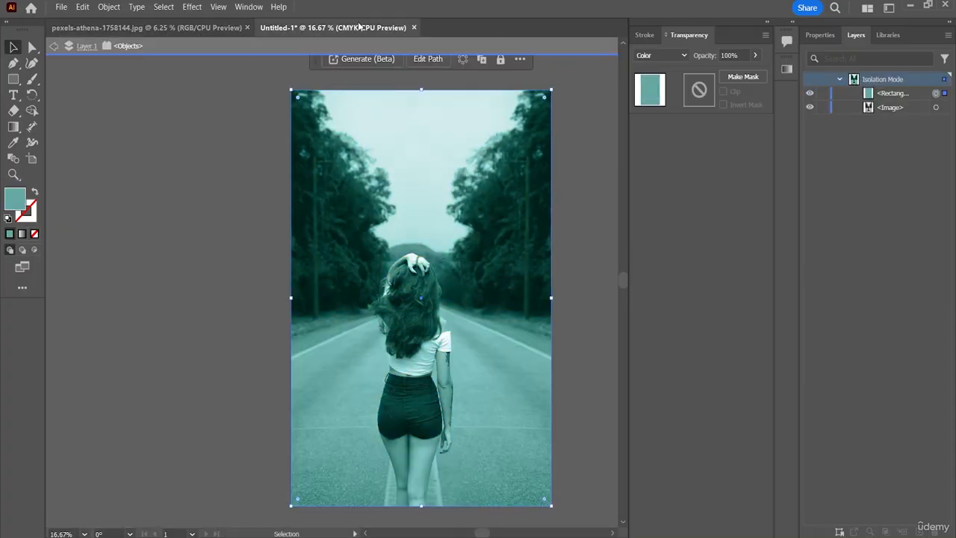
{"action": "left_click", "coordinate": [186, 28]}
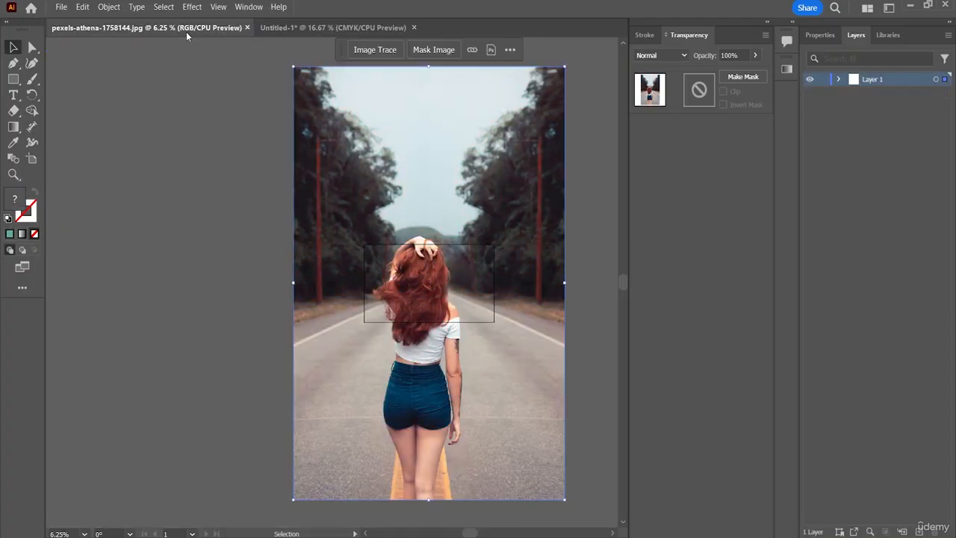
{"action": "left_click", "coordinate": [345, 27]}
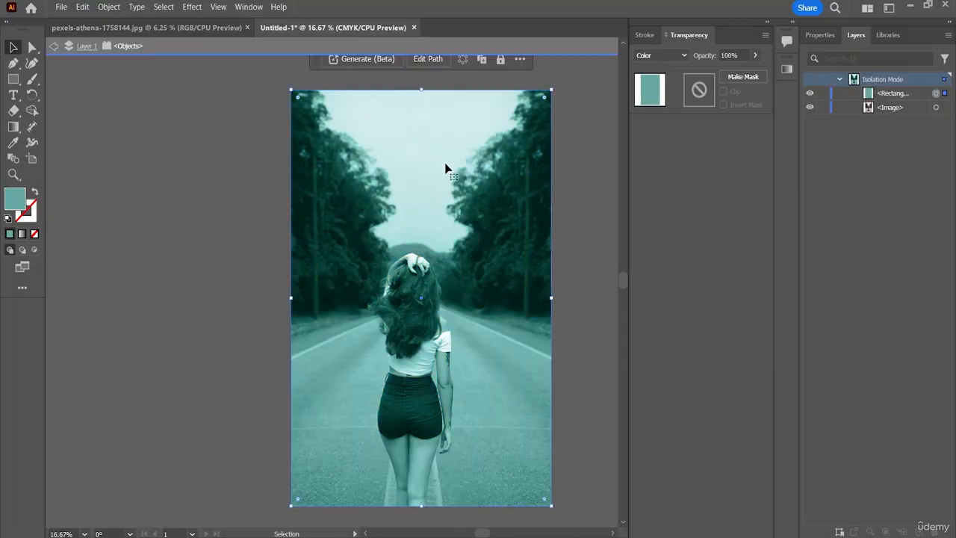
Change the overlay rectangle's fill to the pale yellow-green DFEA8C.
{"action": "double_click", "coordinate": [12, 206]}
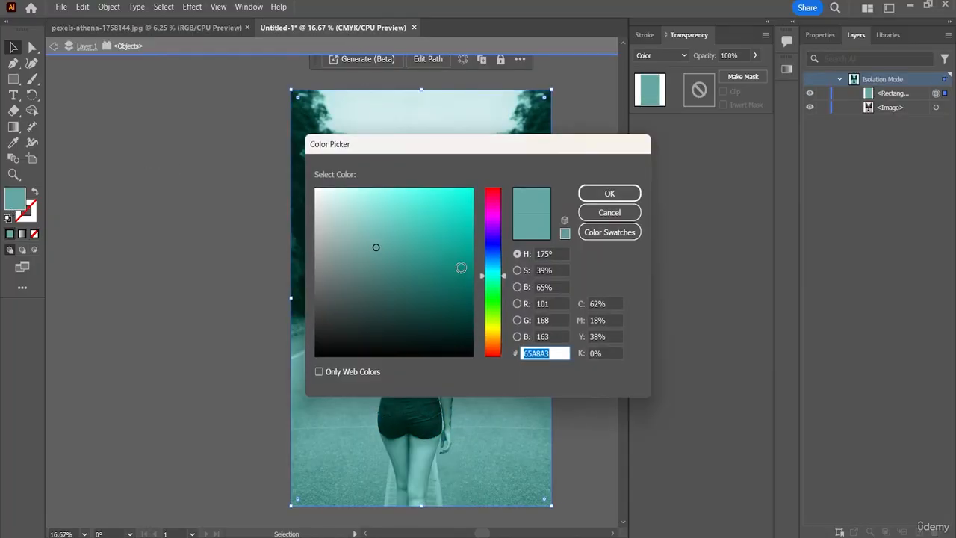
{"action": "left_click", "coordinate": [506, 289]}
{"action": "left_click_drag", "start_coordinate": [506, 290], "coordinate": [506, 325]}
{"action": "mouse_move", "coordinate": [376, 246]}
{"action": "left_mouse_down"}
{"action": "mouse_move", "coordinate": [364, 239]}
{"action": "mouse_move", "coordinate": [357, 196]}
{"action": "mouse_move", "coordinate": [378, 201]}
{"action": "left_mouse_up"}
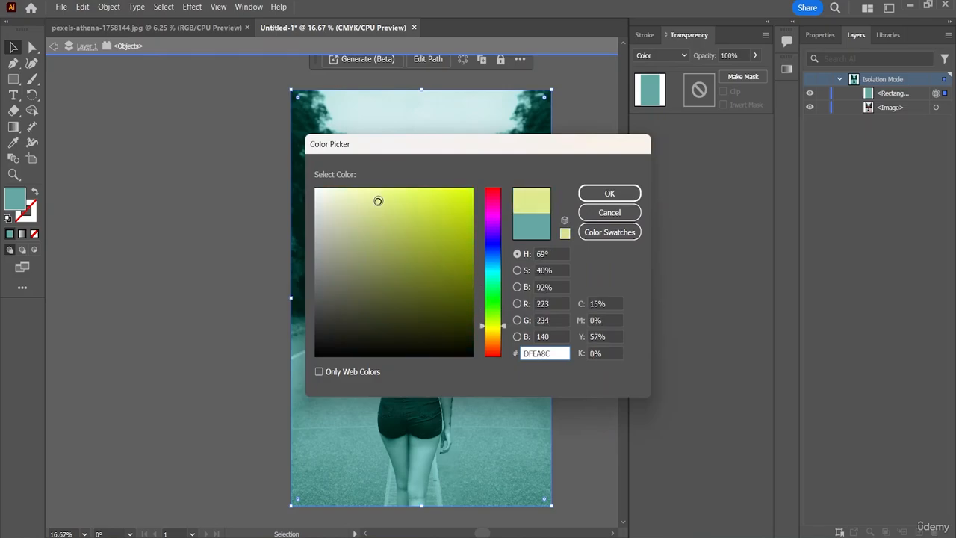
{"action": "left_click", "coordinate": [610, 193]}
{"action": "scroll", "coordinate": [625, 197], "scroll_direction": "up", "scroll_amount": 5}
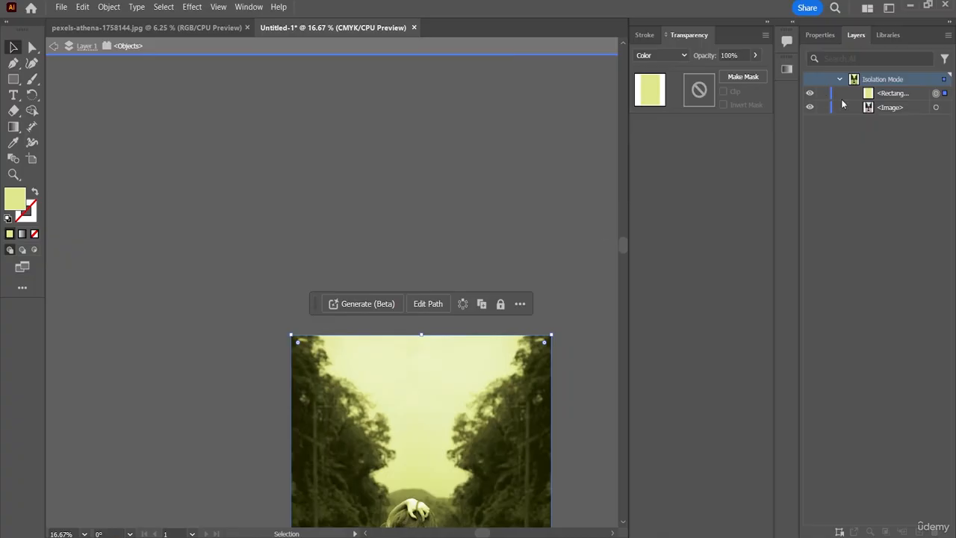
{"action": "left_click_drag", "start_coordinate": [624, 247], "coordinate": [627, 279]}
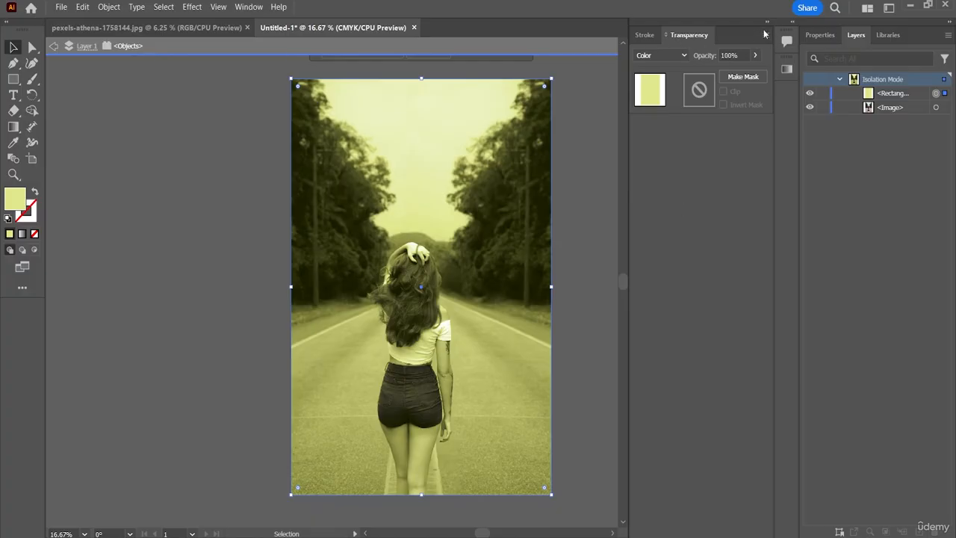
Collapse the Stroke and Transparency panel group to icons and keep the program window maximised.
{"action": "left_click_drag", "start_coordinate": [766, 16], "coordinate": [764, 24]}
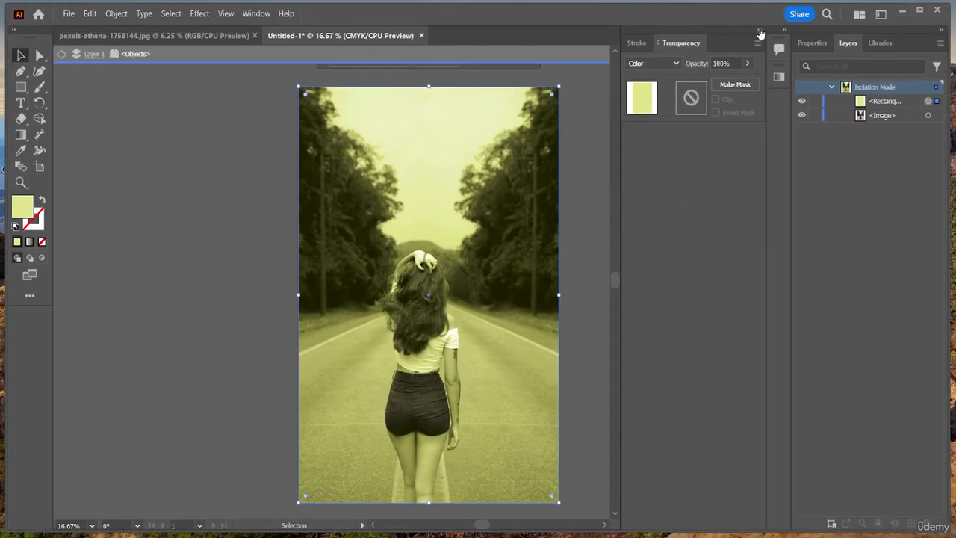
{"action": "left_click", "coordinate": [761, 29]}
{"action": "left_click", "coordinate": [920, 14]}
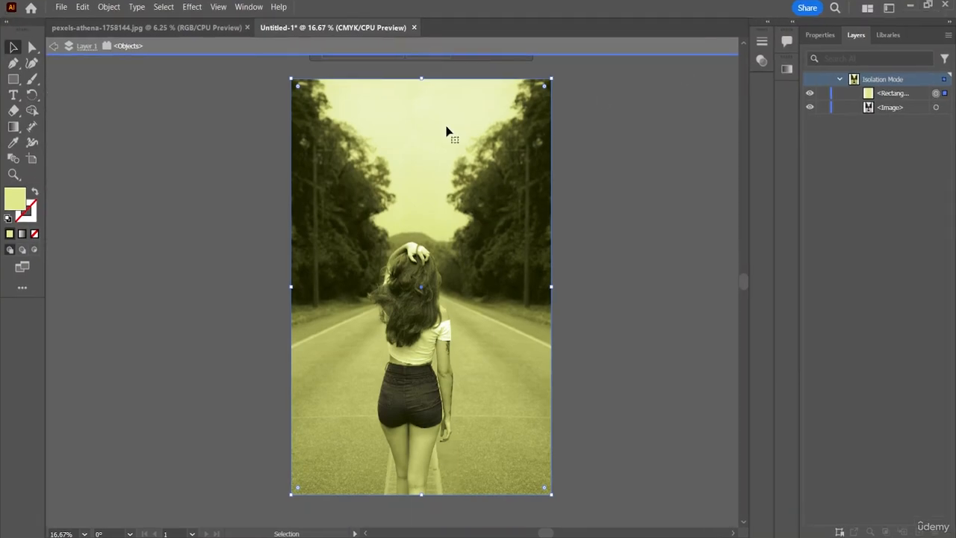
{"action": "left_click", "coordinate": [60, 7]}
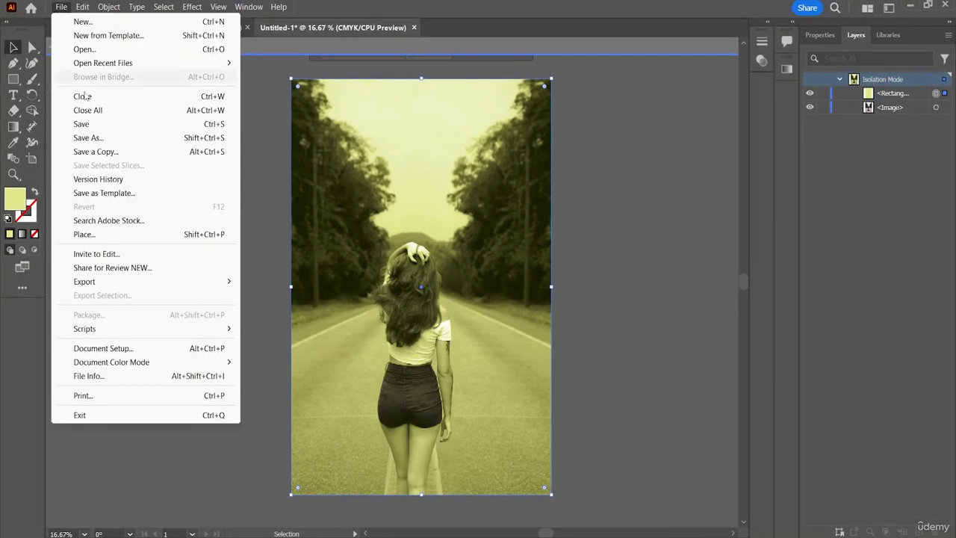
{"action": "left_click", "coordinate": [108, 268]}
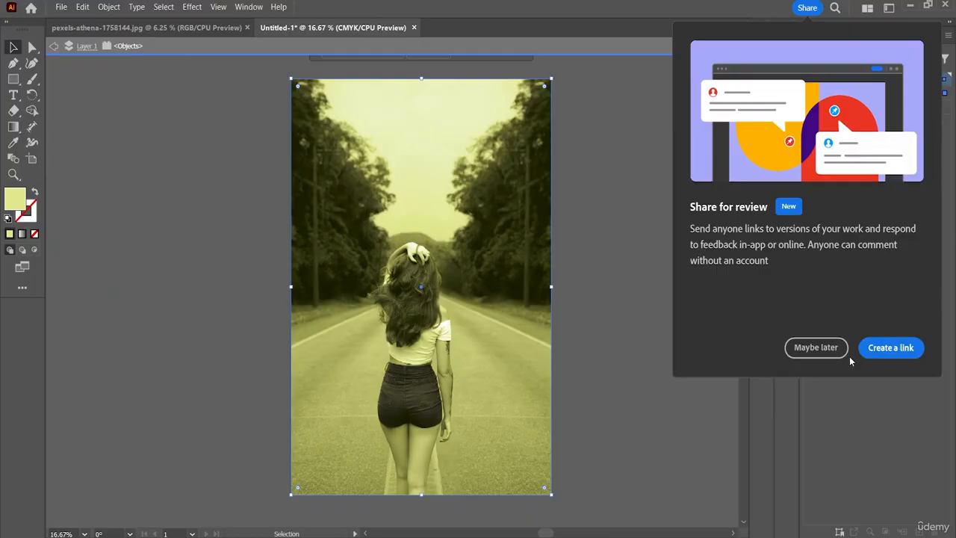
{"action": "left_click", "coordinate": [842, 400]}
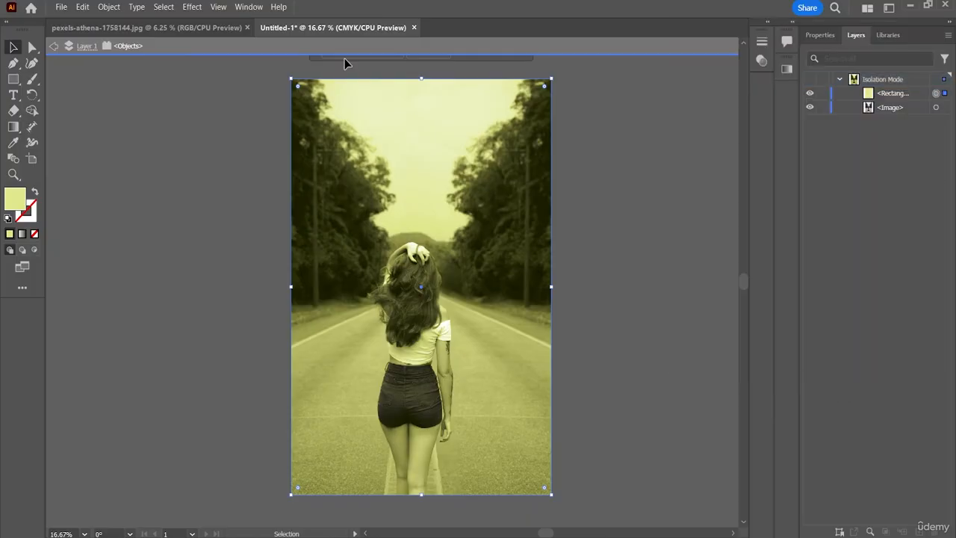
Begin an Export As of the artwork, clear the default file name and choose PNG as the format.
{"action": "left_click", "coordinate": [63, 7]}
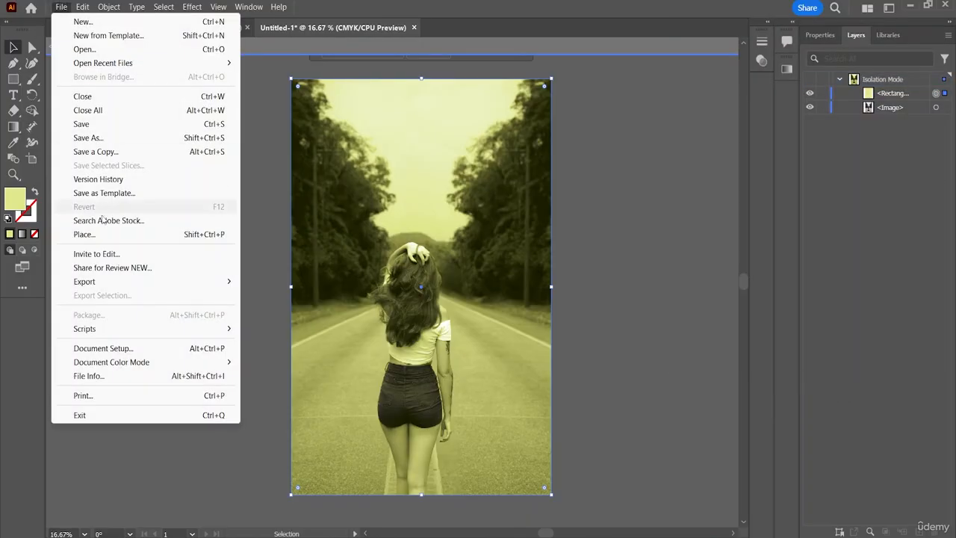
{"action": "mouse_move", "coordinate": [107, 283]}
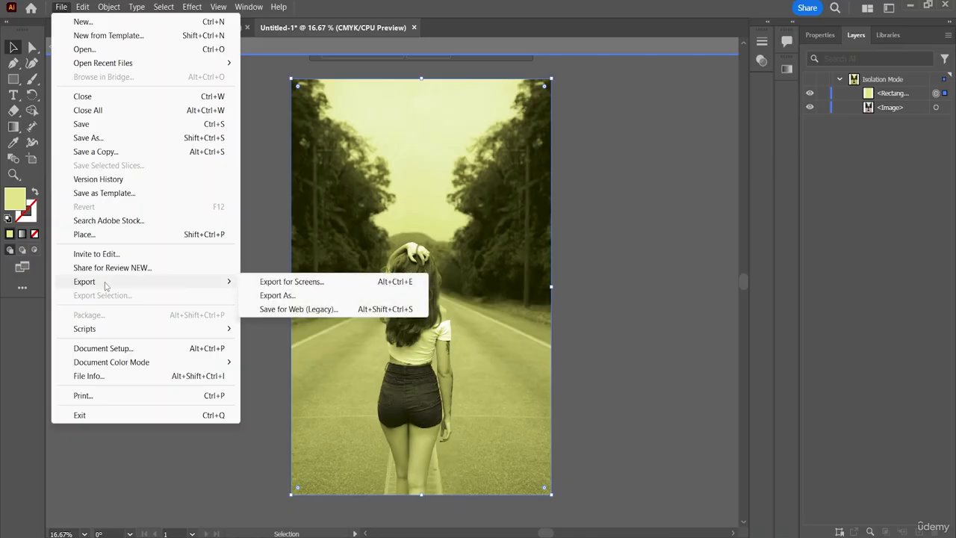
{"action": "left_click", "coordinate": [280, 294]}
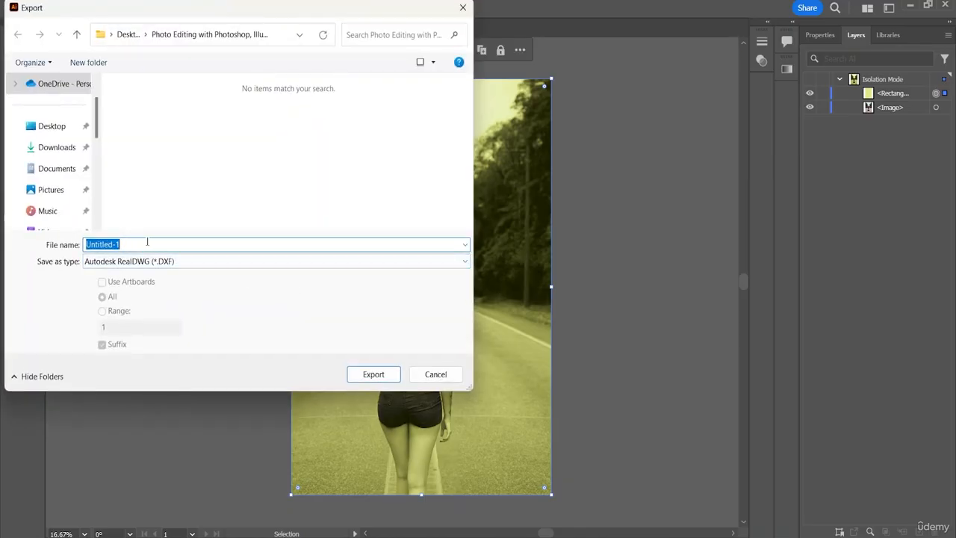
{"action": "key", "text": "BackSpace"}
{"action": "left_click", "coordinate": [412, 261]}
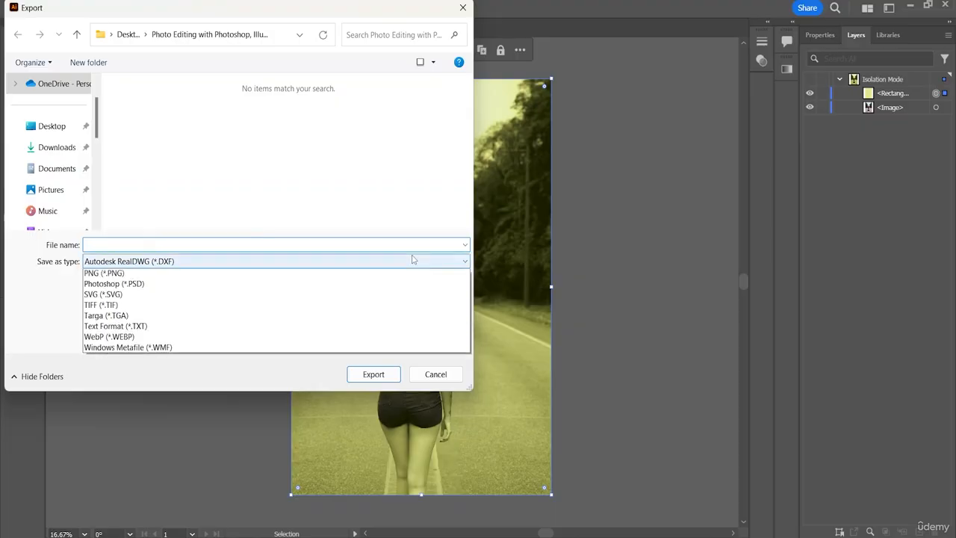
{"action": "left_click", "coordinate": [412, 260]}
{"action": "left_click", "coordinate": [404, 263]}
{"action": "left_click", "coordinate": [396, 263]}
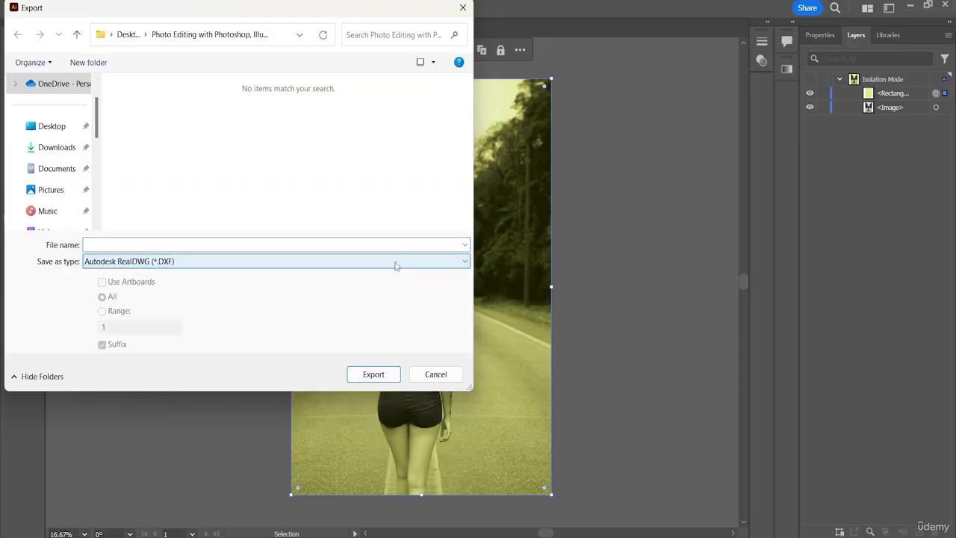
{"action": "left_click", "coordinate": [396, 262]}
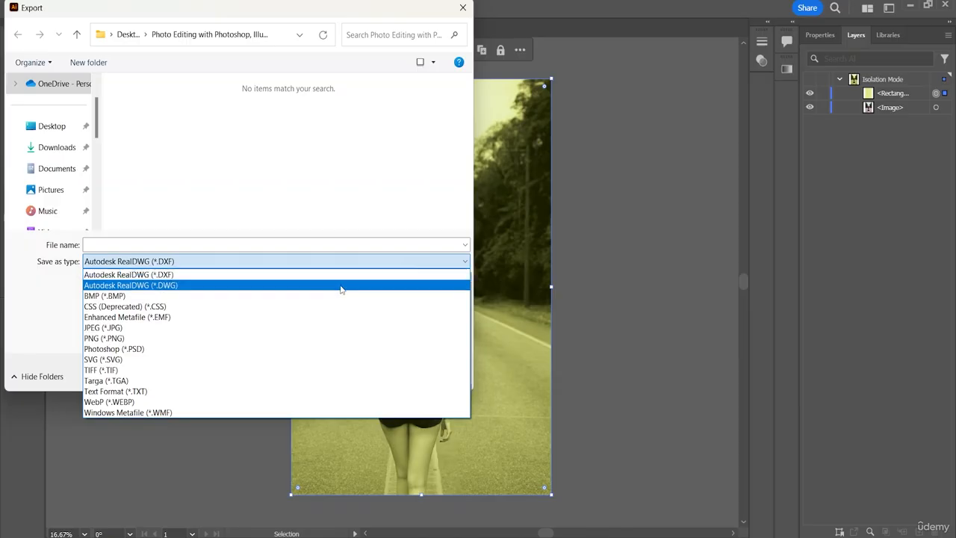
{"action": "left_click", "coordinate": [109, 338]}
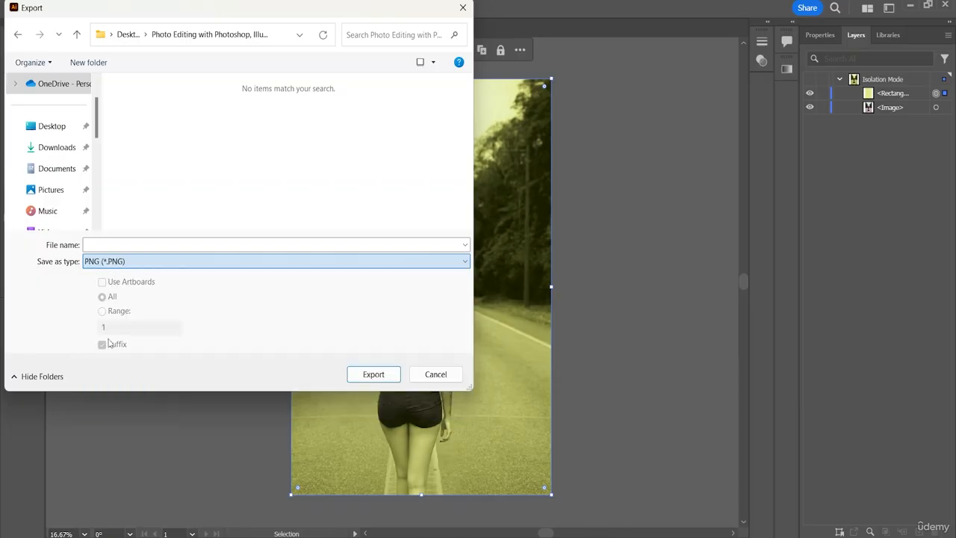
Name the PNG "Editing in Illustrator" and export it to the Desktop's second Photo Editing folder at Screen (72 ppi) with a transparent background.
{"action": "left_click", "coordinate": [89, 245]}
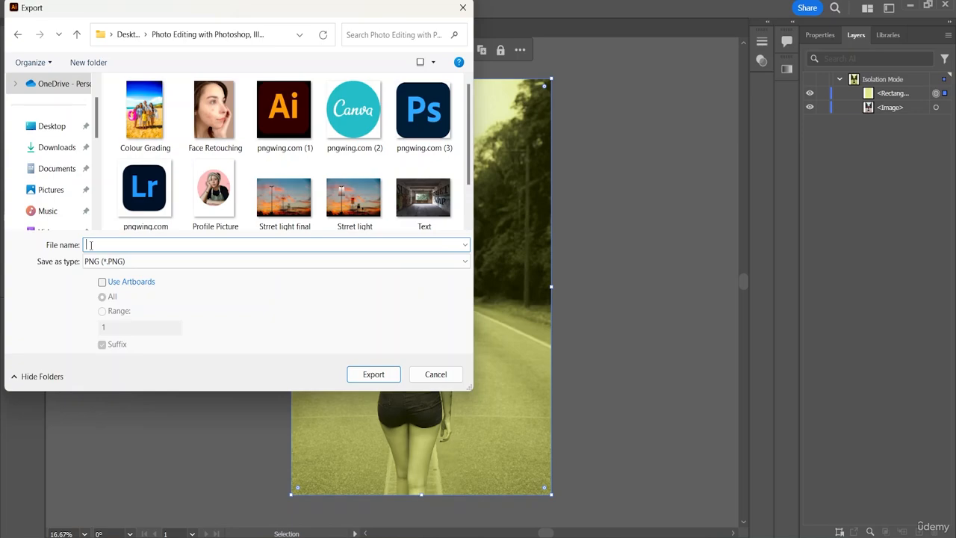
{"action": "type", "text": "Editing in Illustrator"}
{"action": "left_click", "coordinate": [46, 127]}
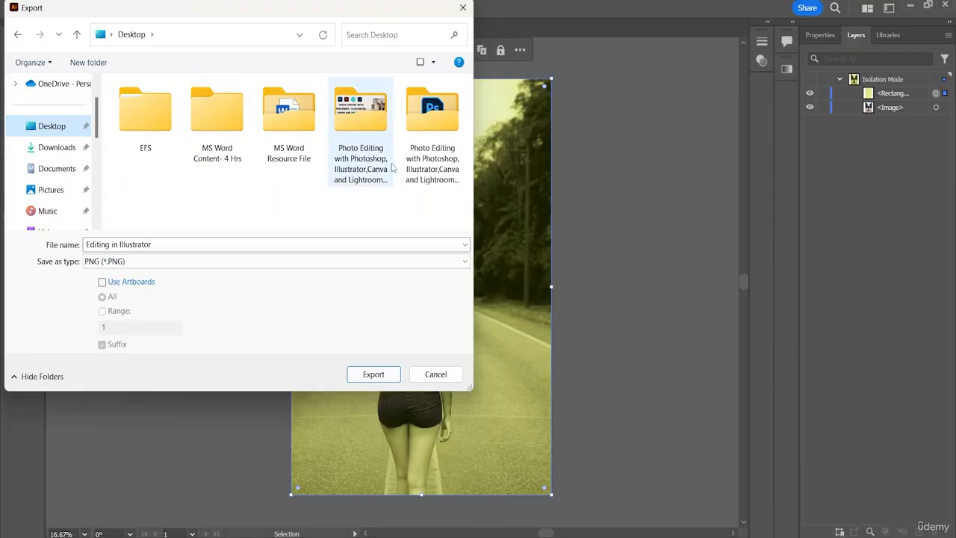
{"action": "double_click", "coordinate": [423, 162]}
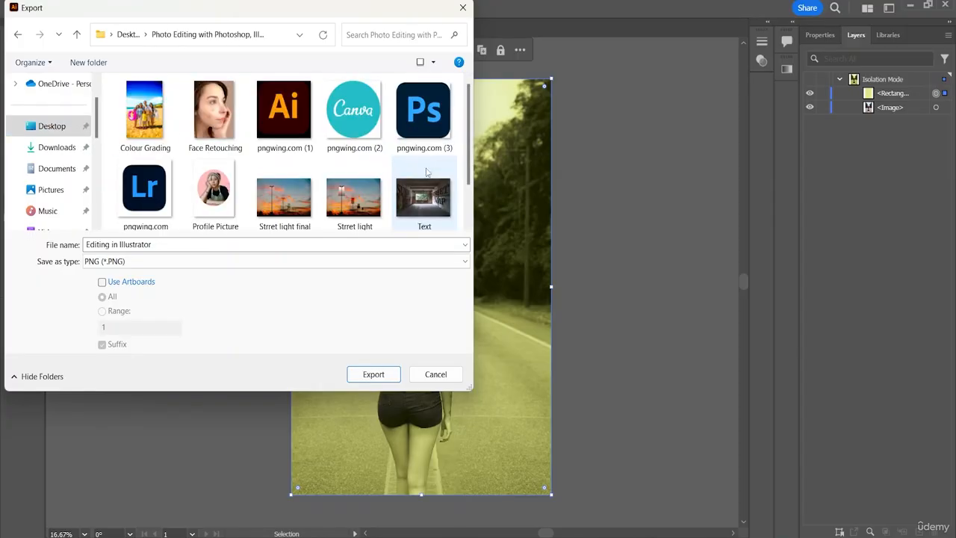
{"action": "left_click", "coordinate": [390, 375]}
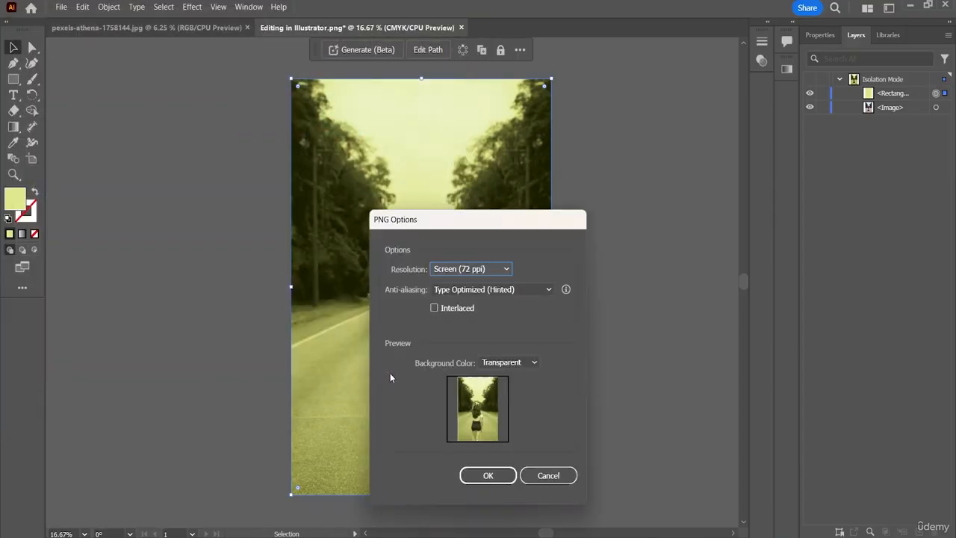
{"action": "left_click_drag", "start_coordinate": [534, 220], "coordinate": [679, 102]}
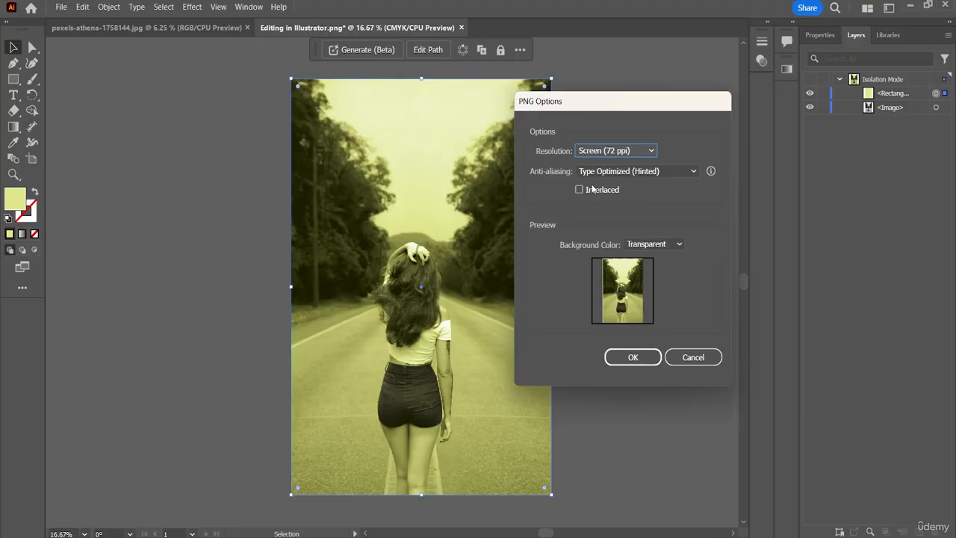
{"action": "left_click", "coordinate": [633, 357]}
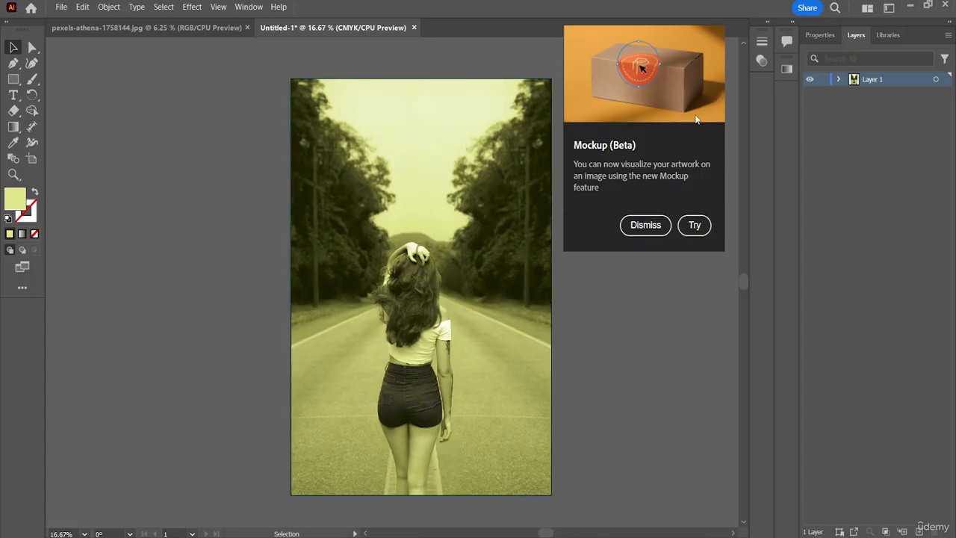
Cancel the Mockup (Beta) installation and close the original pexels-athena-1758144.jpg document.
{"action": "left_click", "coordinate": [694, 224]}
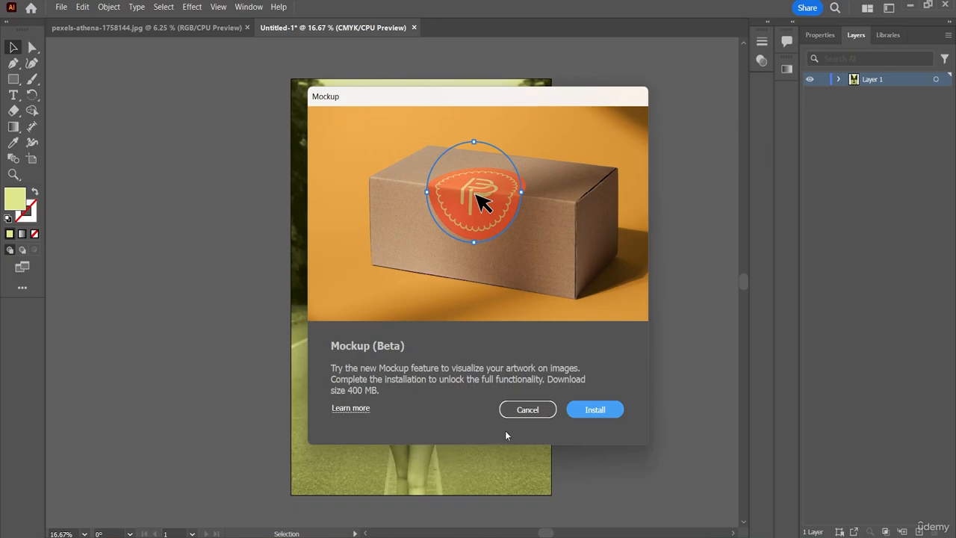
{"action": "left_click", "coordinate": [528, 410]}
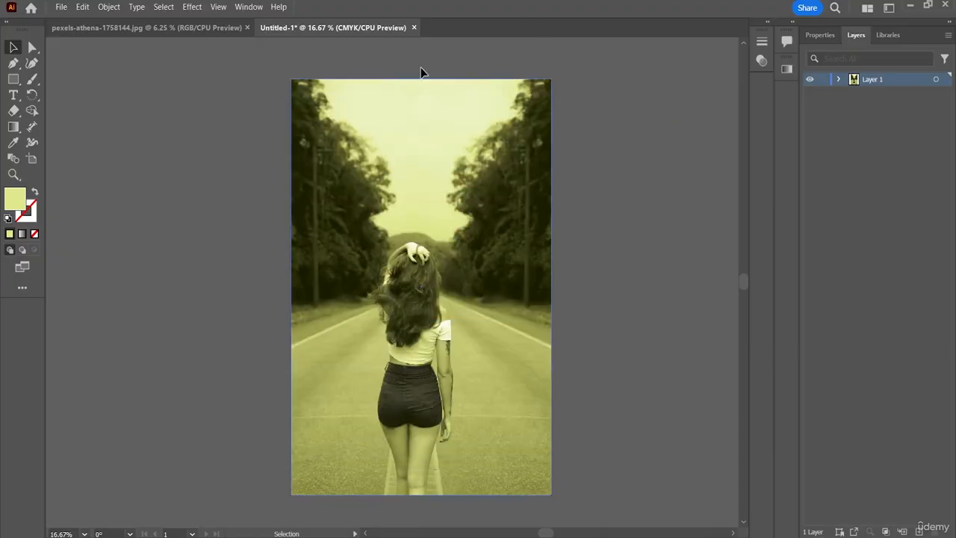
{"action": "left_click", "coordinate": [246, 28]}
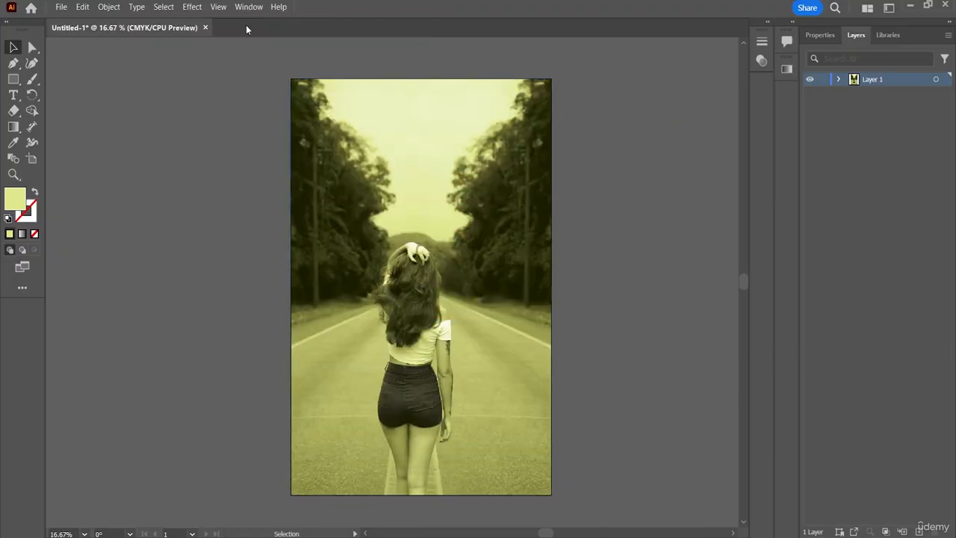
Begin a Save As of the document on the computer, in the Desktop's second Photo Editing folder.
{"action": "left_click", "coordinate": [62, 8]}
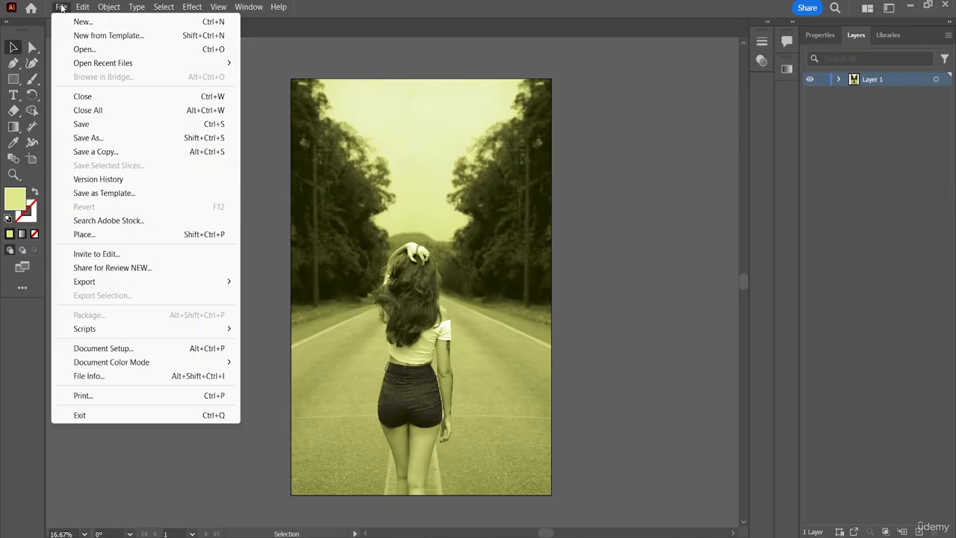
{"action": "left_click", "coordinate": [98, 139]}
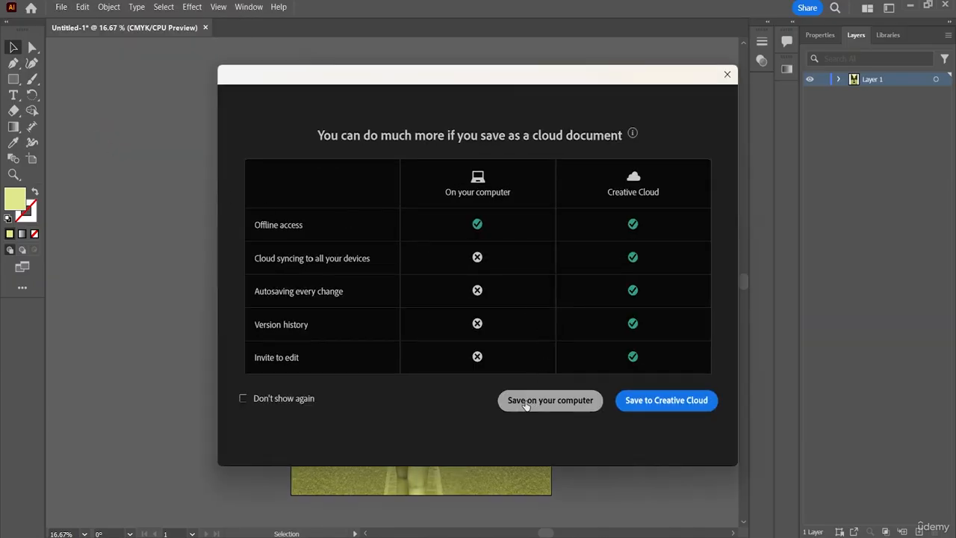
{"action": "left_click", "coordinate": [525, 402]}
{"action": "left_click", "coordinate": [53, 128]}
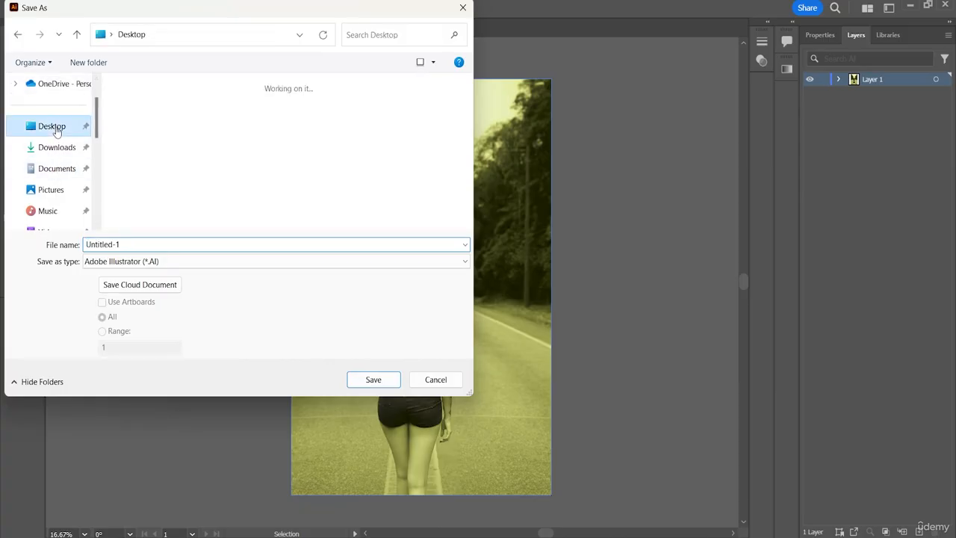
{"action": "left_click", "coordinate": [415, 172]}
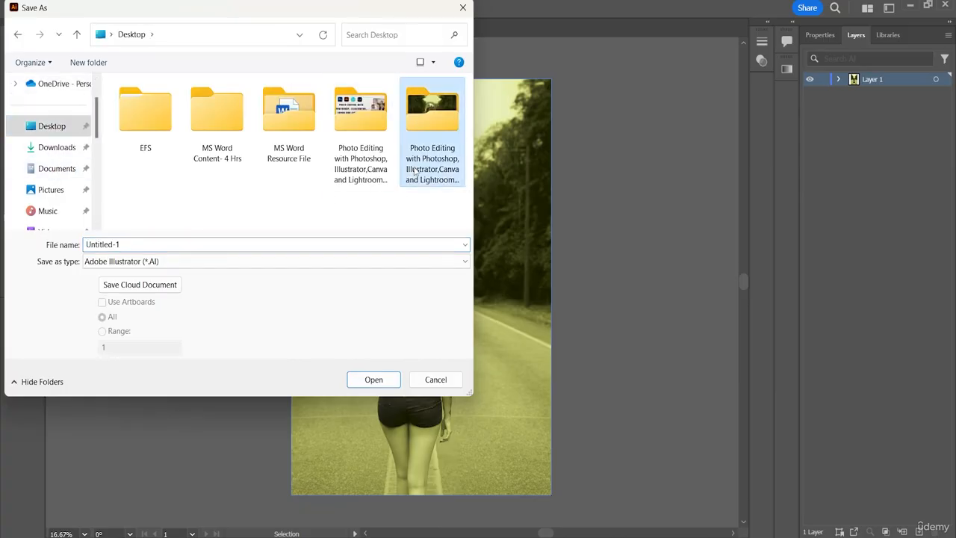
{"action": "double_click", "coordinate": [415, 172]}
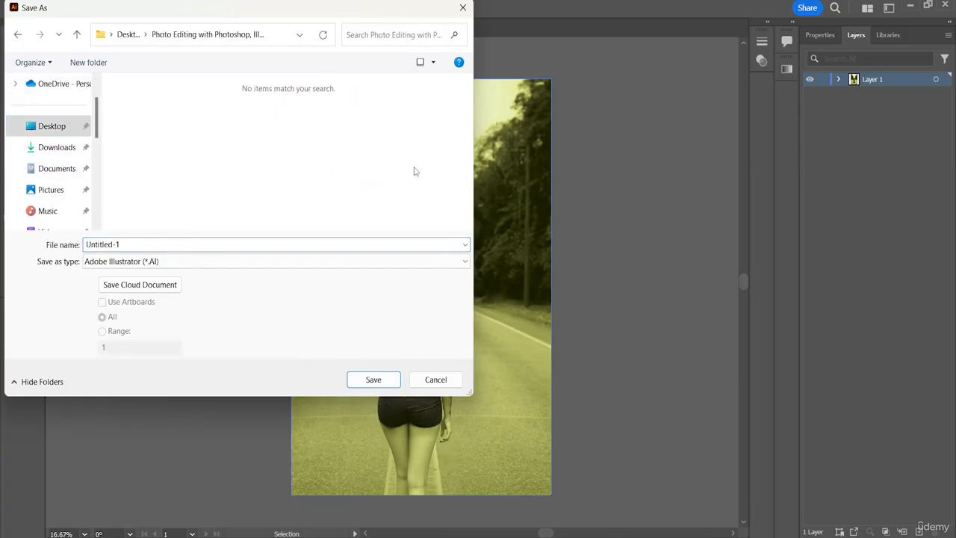
Name the file "Colouring" and save it as an Adobe Illustrator file with the Illustrator 2020 version options.
{"action": "double_click", "coordinate": [125, 243]}
{"action": "key", "text": "BackSpace"}
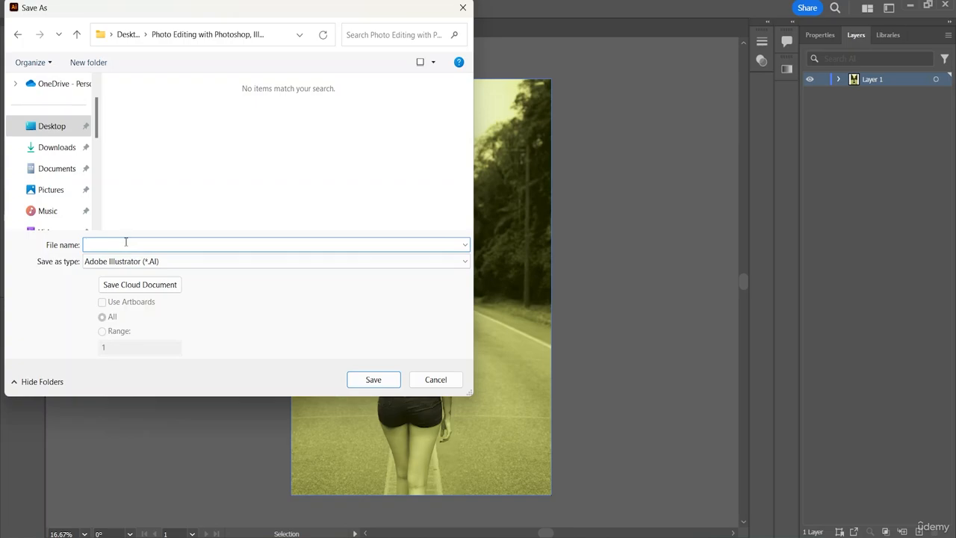
{"action": "type", "text": "Co"}
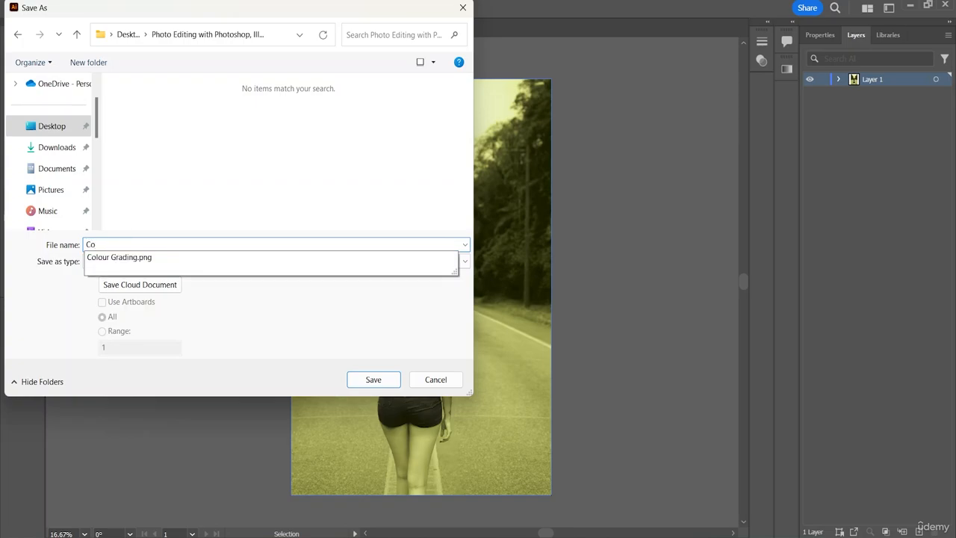
{"action": "type", "text": "louring"}
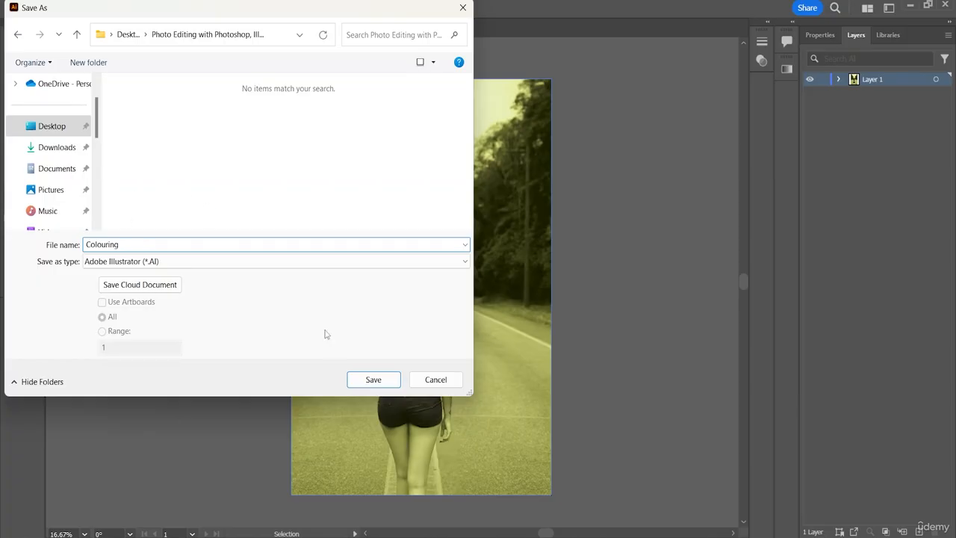
{"action": "left_click", "coordinate": [374, 381]}
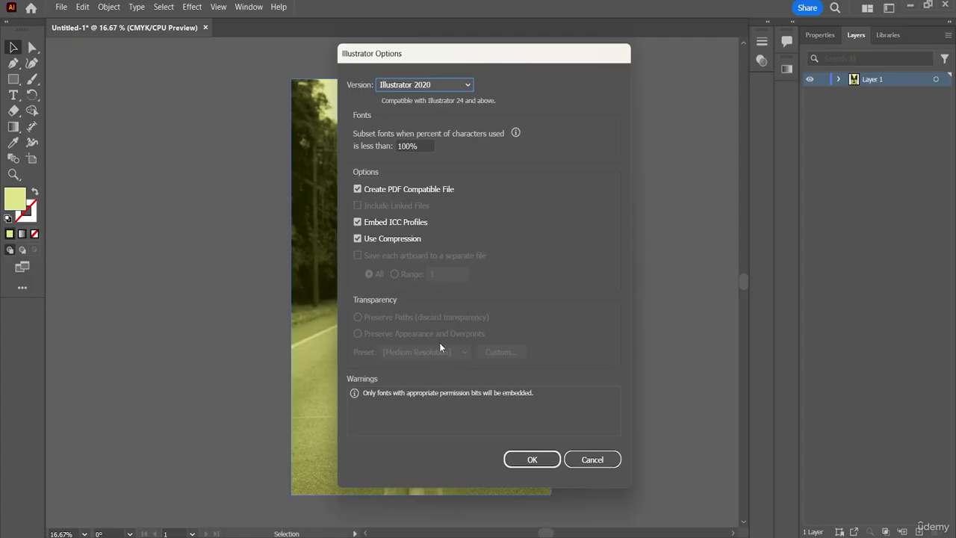
{"action": "left_click", "coordinate": [530, 460]}
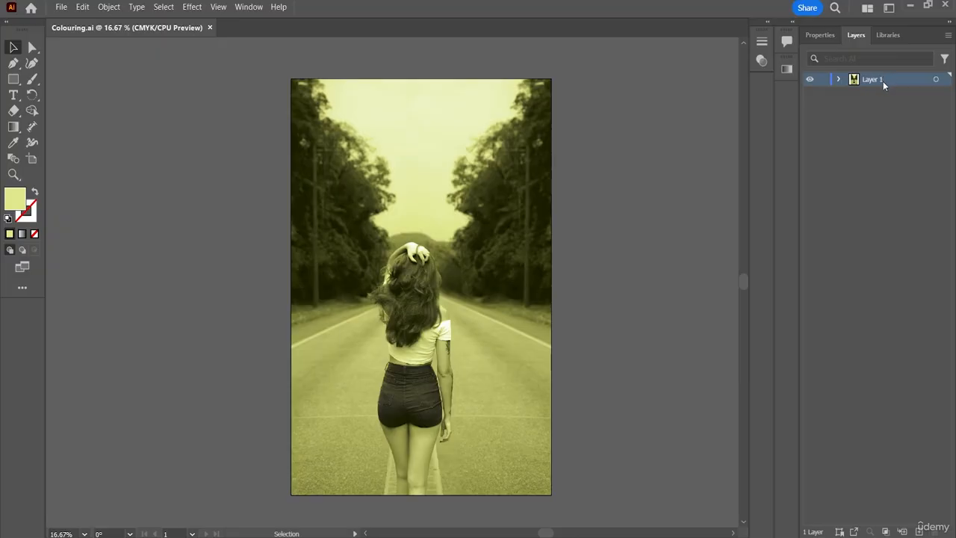
Expand Layer 1 to view the rectangle and image it contains.
{"action": "left_click", "coordinate": [839, 80]}
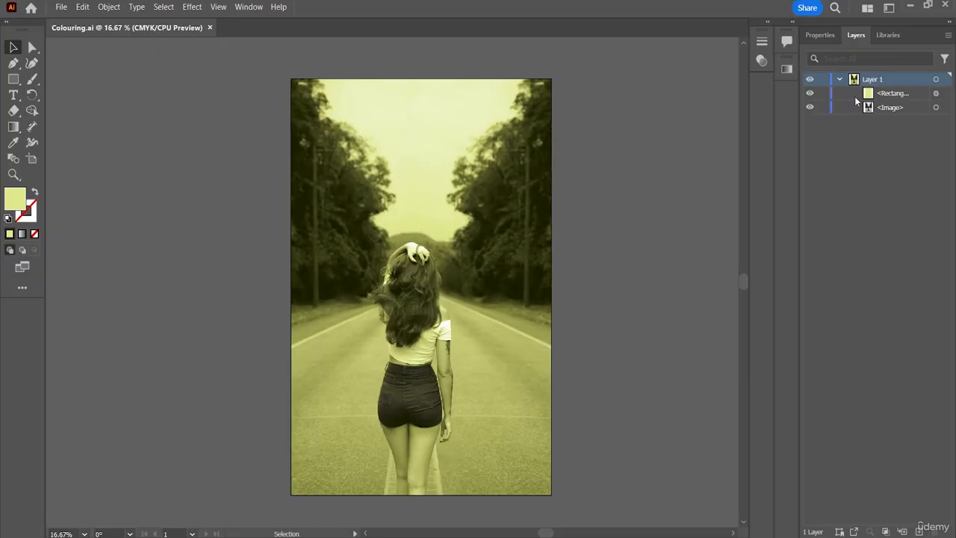